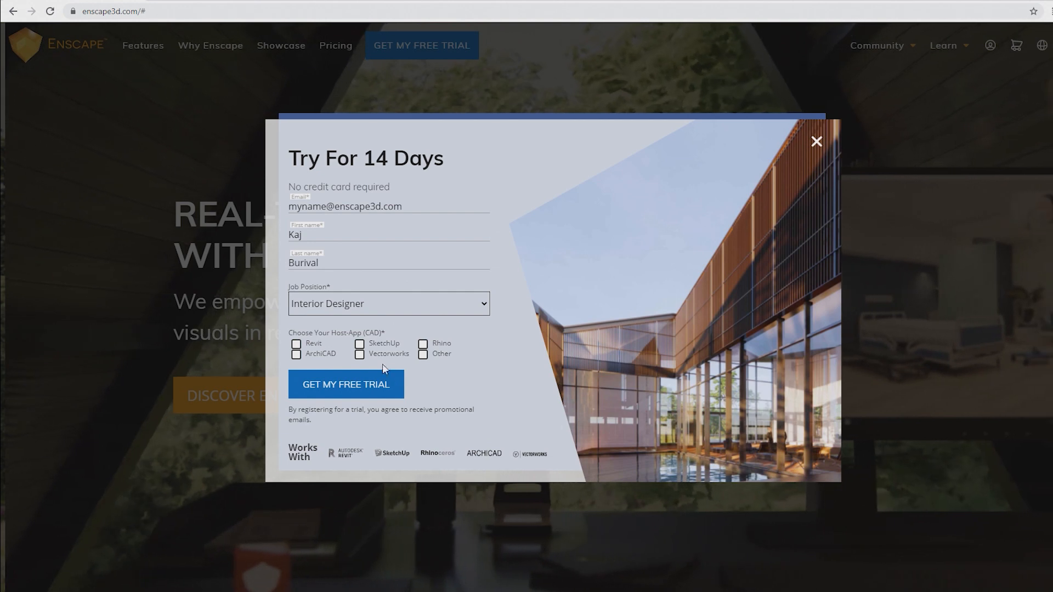
# Step: Choose Revit, SketchUp and Vectorworks as the host applications and request the 14-day free trial
pyautogui.click(297, 345)
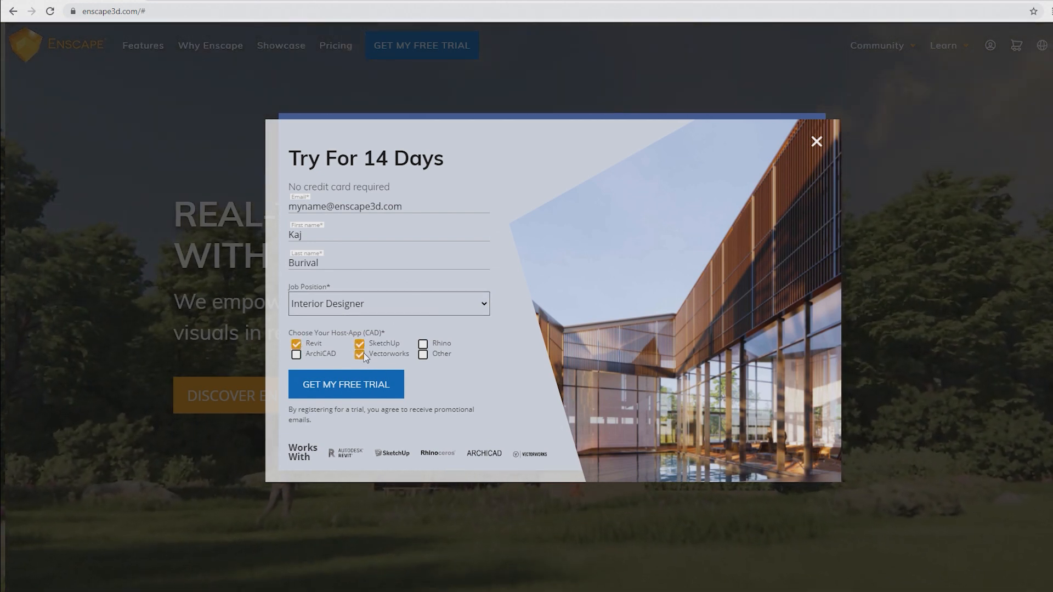
pyautogui.click(340, 388)
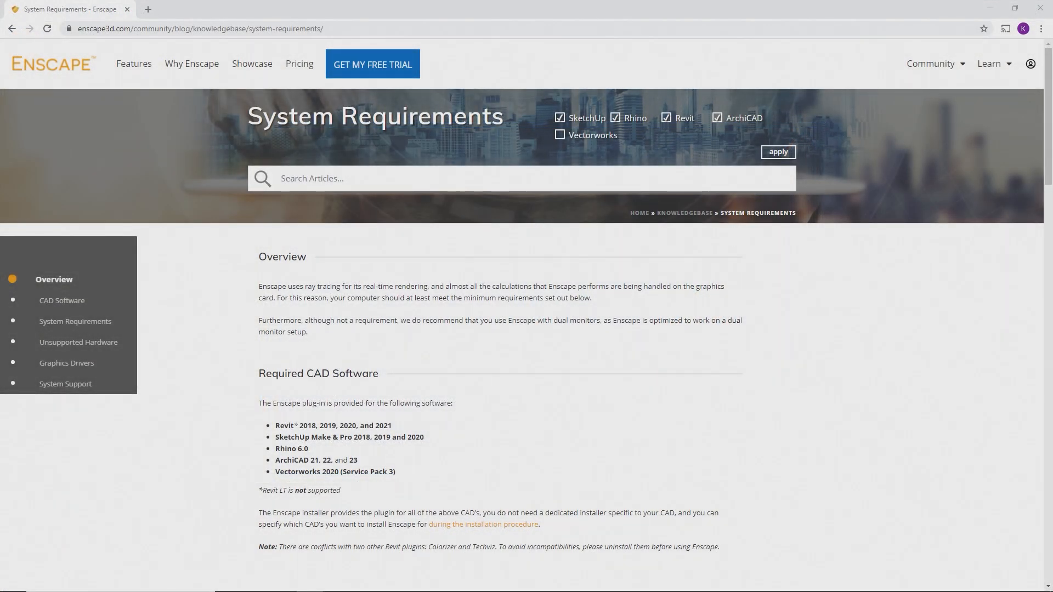
# Step: Read the supported CAD software and the hardware requirements table on the Enscape System Requirements page
pyautogui.scroll(-1, 1001, 442)
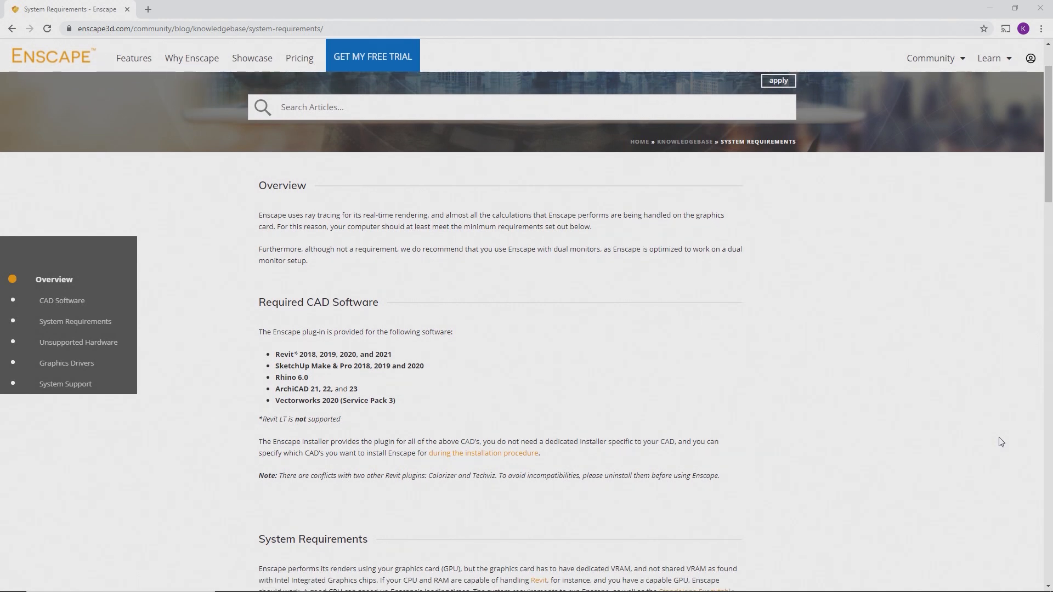
pyautogui.scroll(-6, 1001, 442)
pyautogui.scroll(-3, 1000, 442)
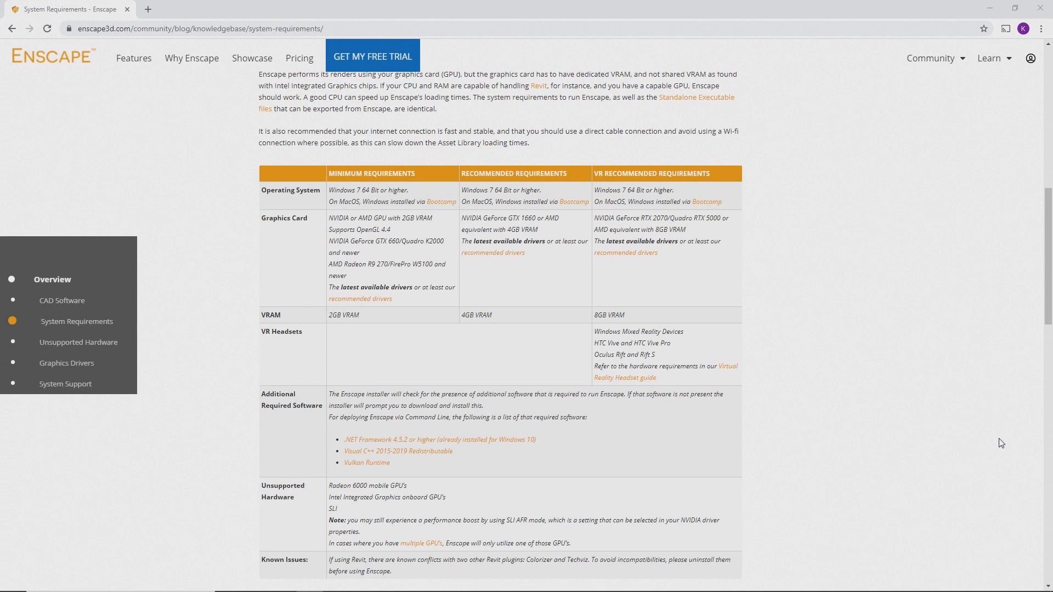
pyautogui.scroll(-1, 1001, 442)
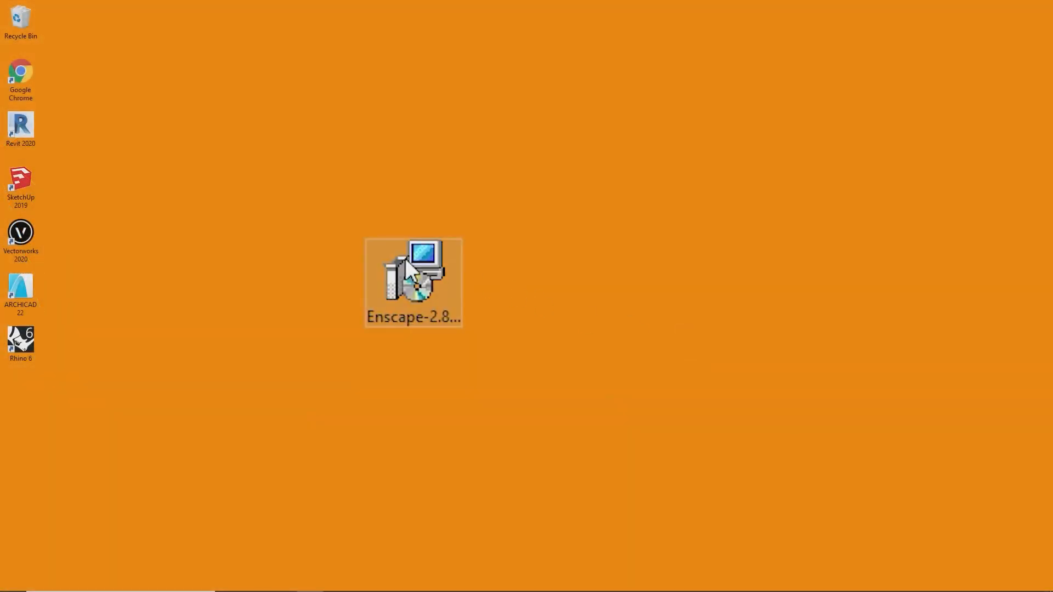
# Step: Run the Enscape 2.8 installer from the desktop and accept the license agreement
pyautogui.doubleClick(405, 258)
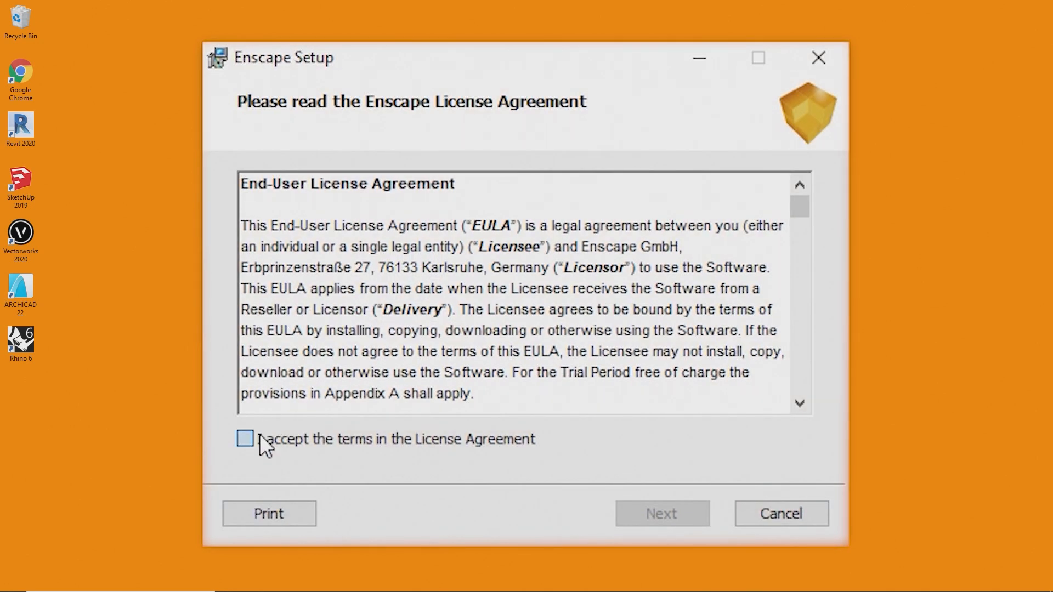
pyautogui.click(260, 437)
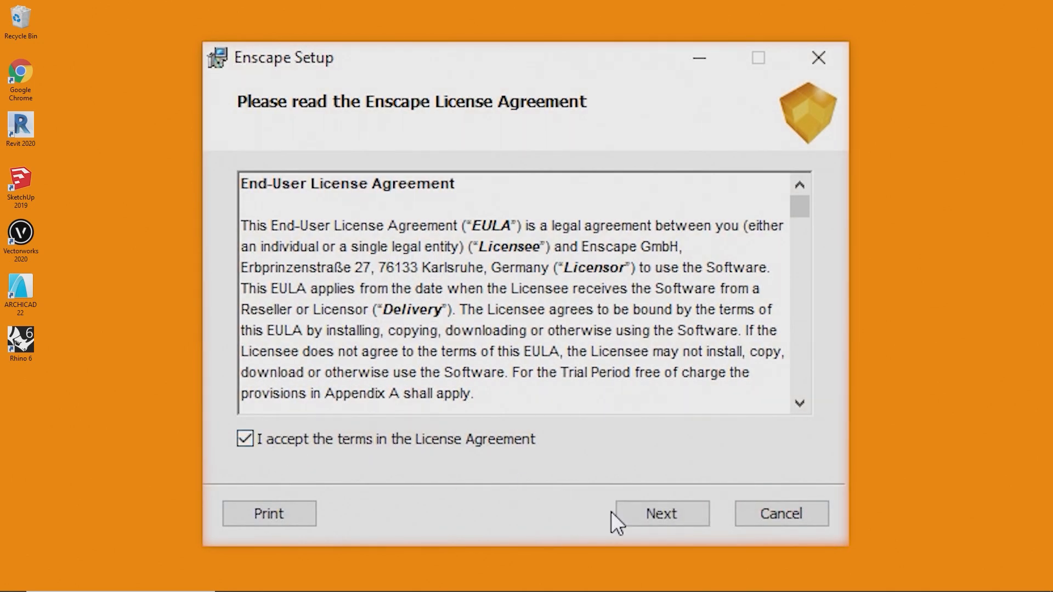
pyautogui.click(640, 519)
# Step: Keep English (United States) as the setup language and install Enscape with the default options
pyautogui.click(658, 195)
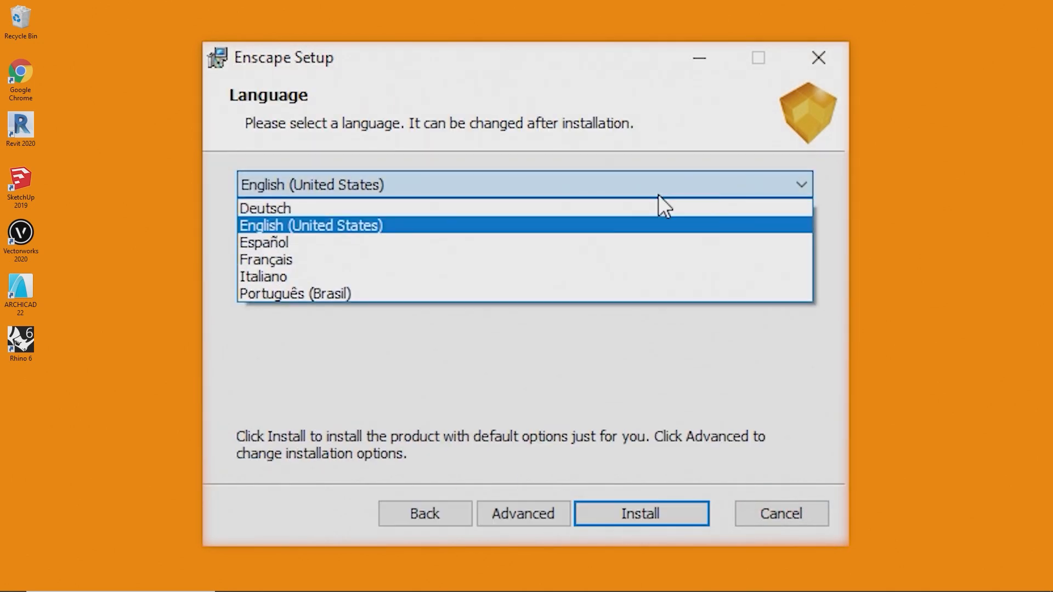
pyautogui.click(646, 228)
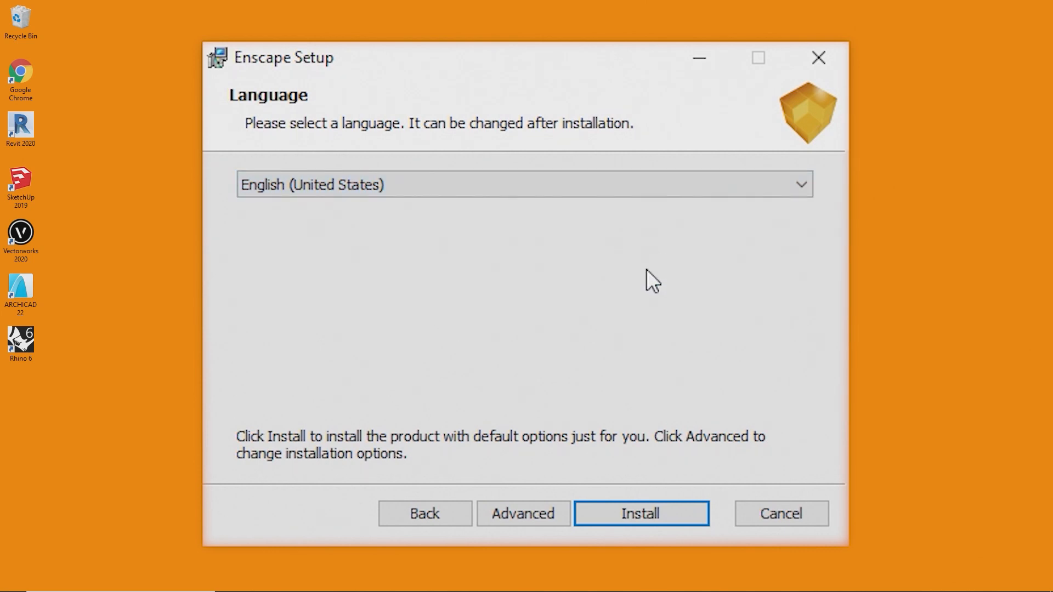
pyautogui.click(666, 501)
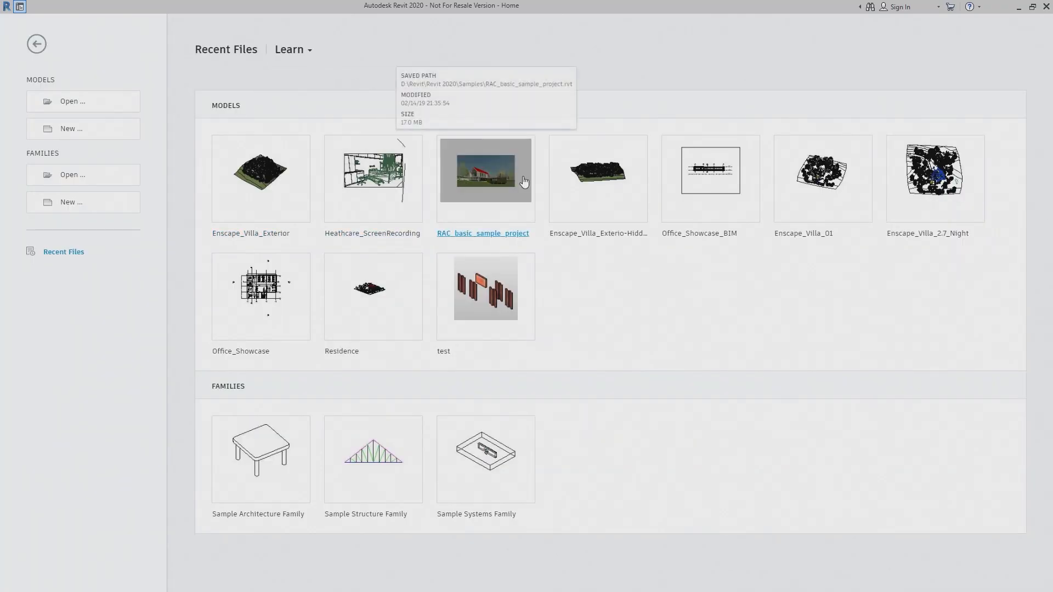
# Step: Open the RAC_basic_sample_project model in Revit and start Enscape for the {3D} view
pyautogui.click(523, 183)
pyautogui.click(485, 22)
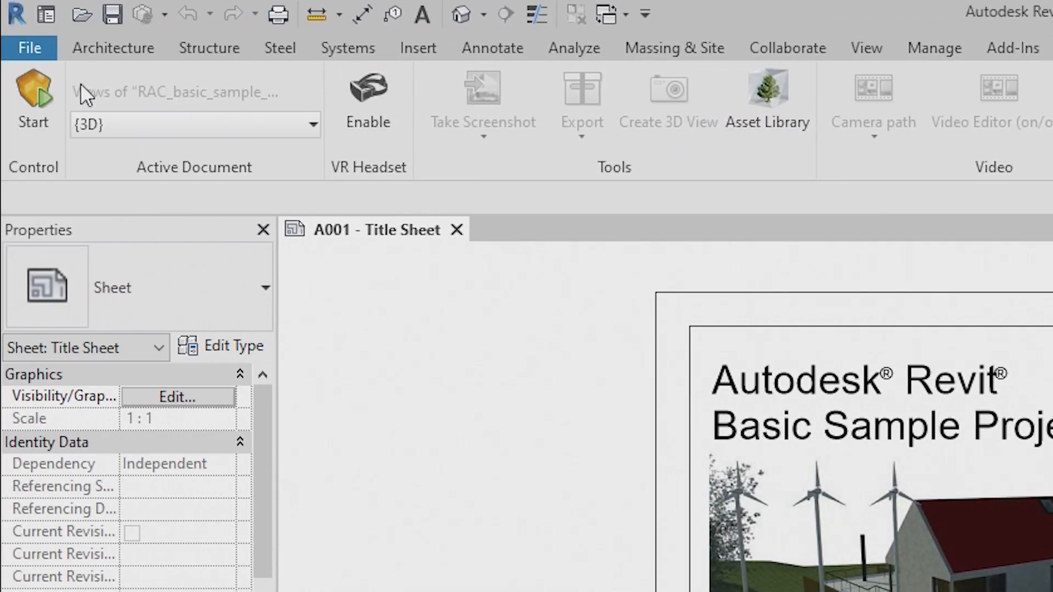
pyautogui.click(31, 104)
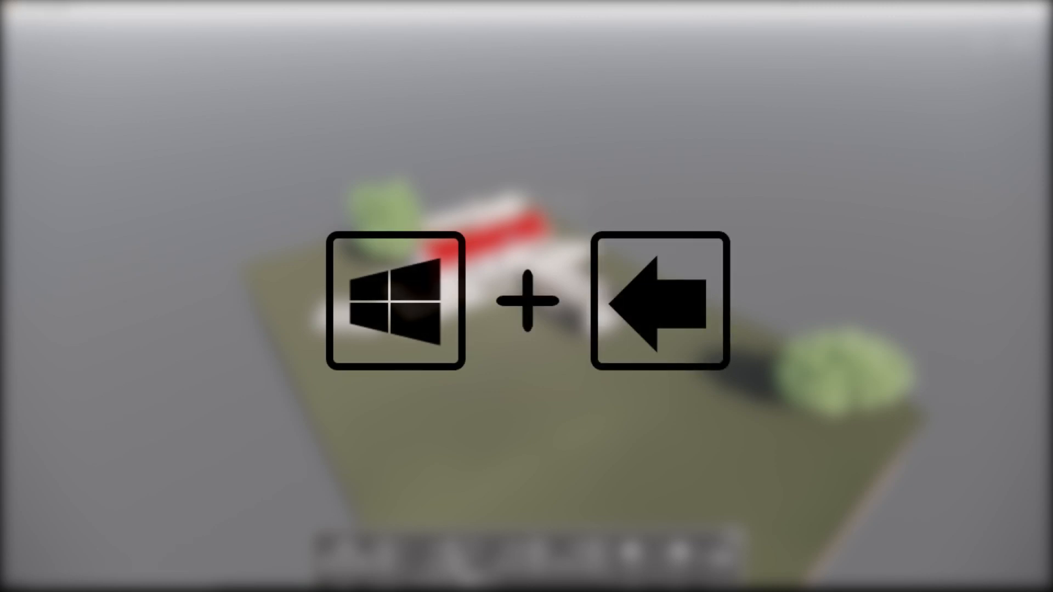
# Step: Arrange the Enscape render window and the Revit project window side by side
pyautogui.press('super+Left')
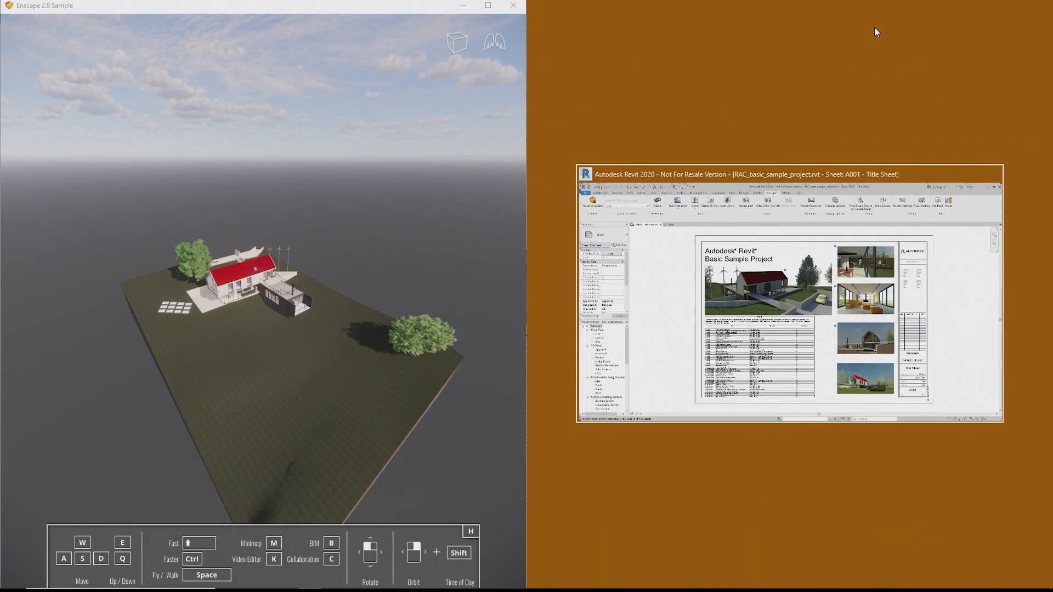
pyautogui.click(798, 260)
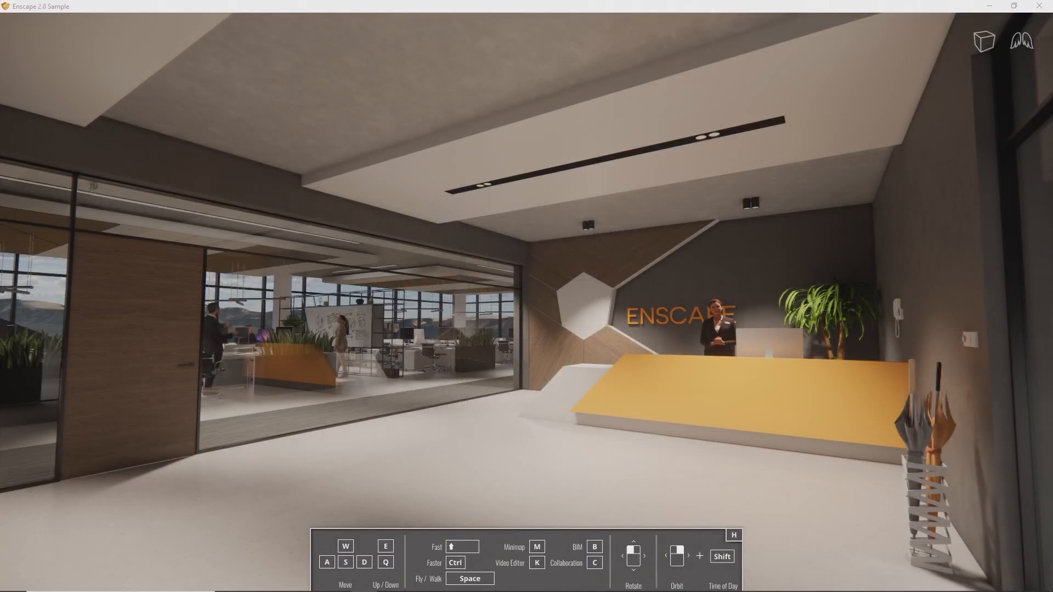
# Step: Turn from the reception desk toward the glass-walled office and fly forward up to the glass
pyautogui.moveTo(526, 296); pyautogui.dragTo(363, 297)
pyautogui.press('w')
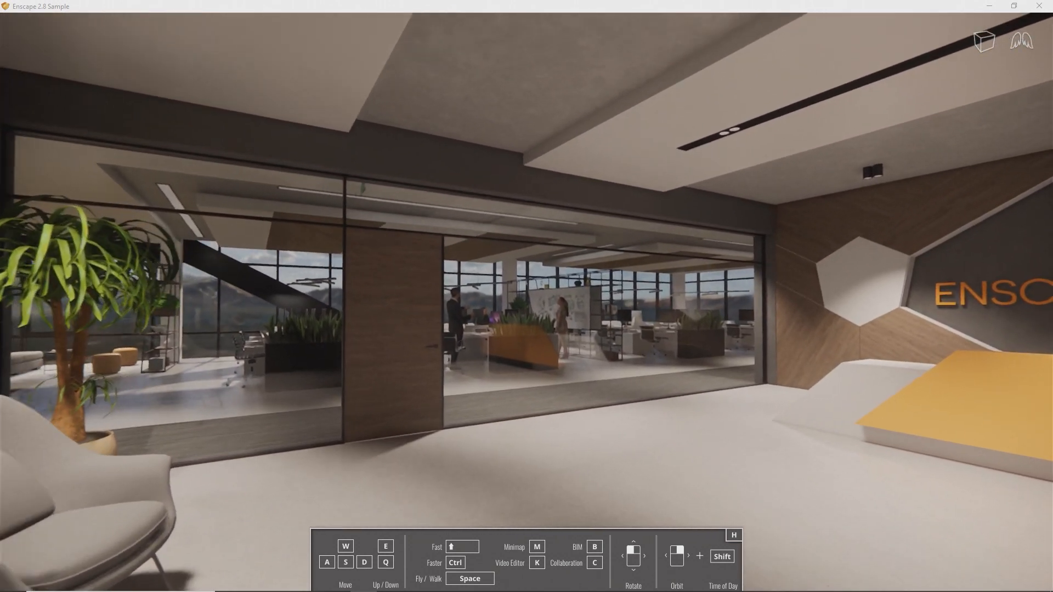
pyautogui.press('w')
pyautogui.moveTo(527, 296)
pyautogui.mouseDown()
pyautogui.moveTo(389, 296)
pyautogui.moveTo(545, 296)
pyautogui.mouseUp()
pyautogui.press('w')
pyautogui.press('w')
pyautogui.press('w')
# Step: Move the camera sideways, backward and upward in front of the office's glass wall
pyautogui.press('d')
pyautogui.press('s')
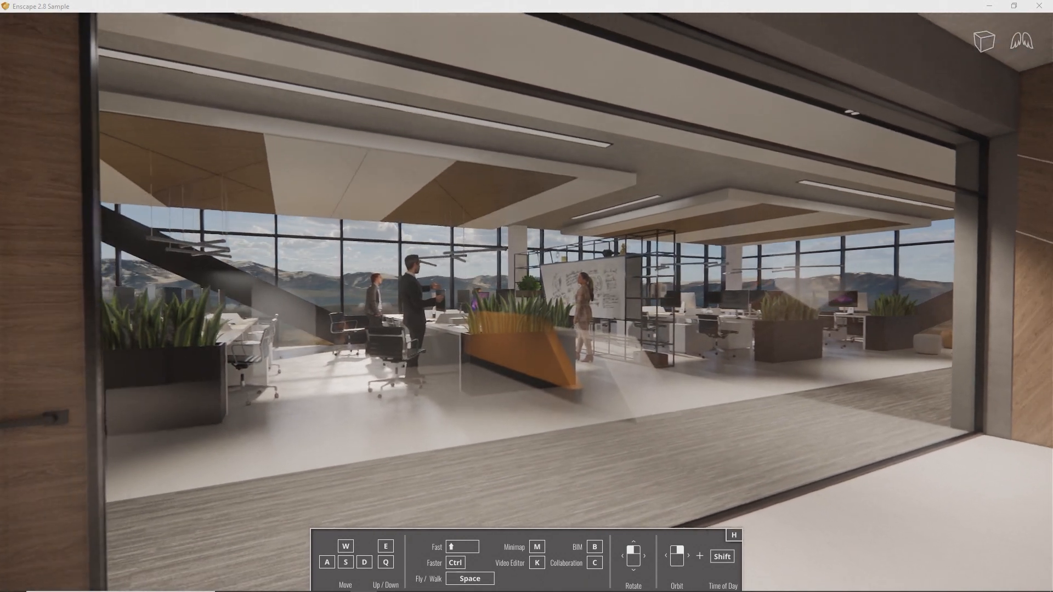
pyautogui.press('s')
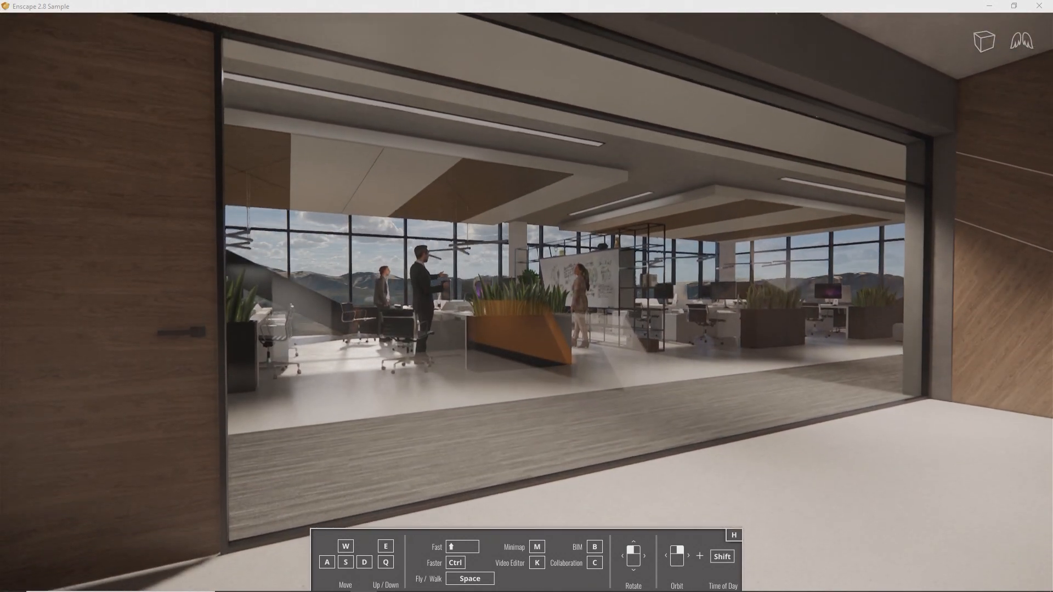
pyautogui.press('e')
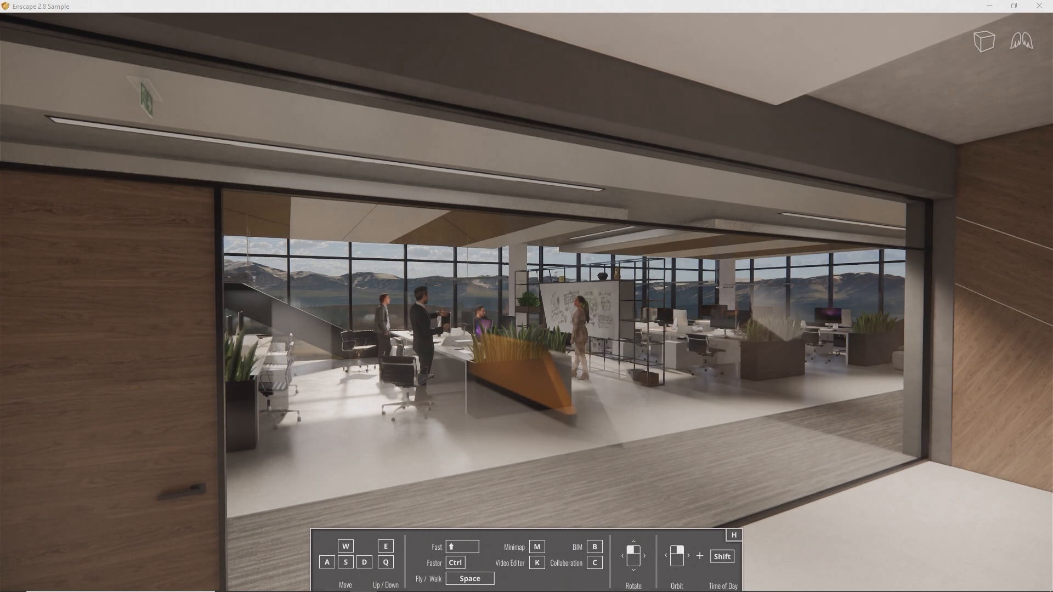
# Step: Fly through the glass wall into the open-plan office and look around the desks and planters
pyautogui.press('w')
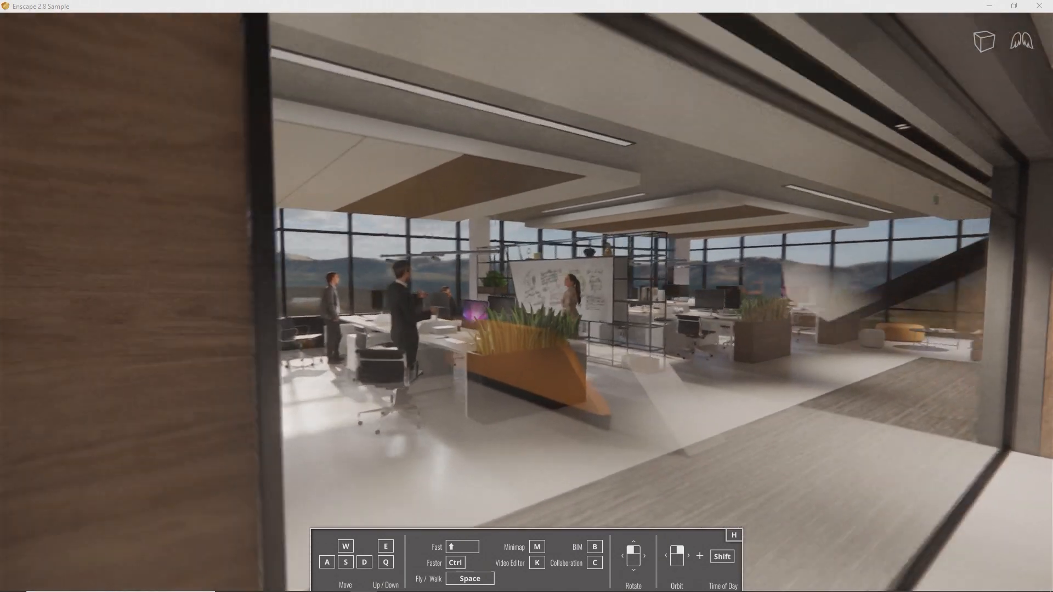
pyautogui.press('w')
pyautogui.moveTo(531, 286); pyautogui.dragTo(578, 287)
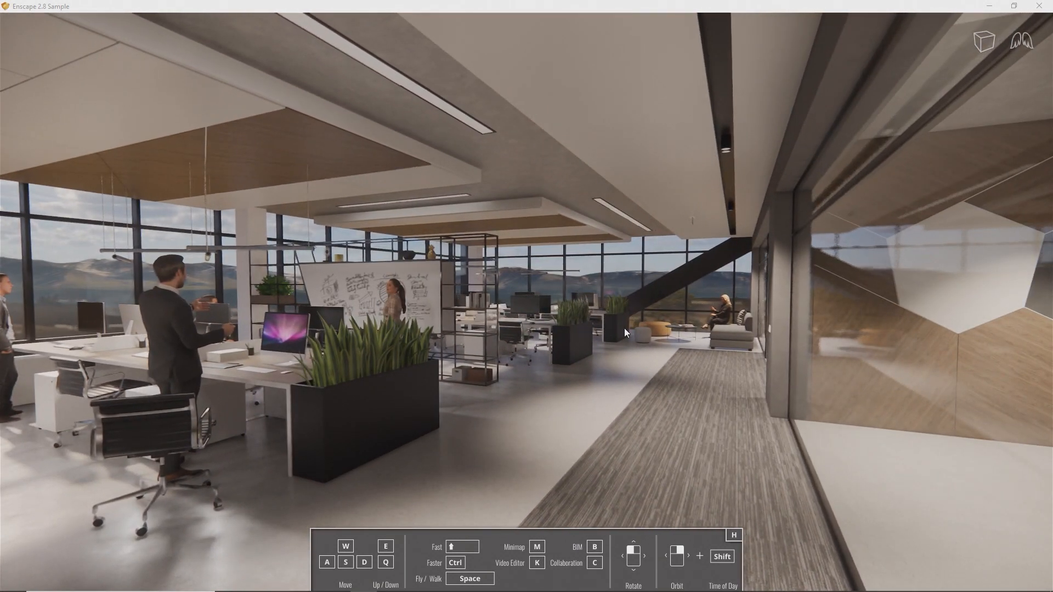
pyautogui.doubleClick(624, 328)
pyautogui.moveTo(624, 328); pyautogui.dragTo(740, 330)
pyautogui.press('e')
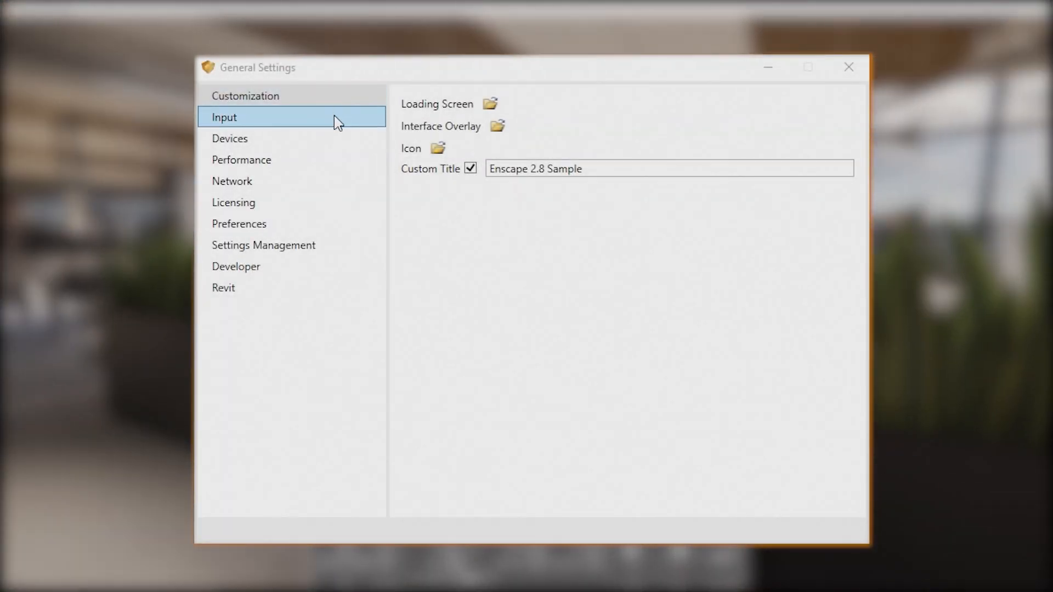
# Step: Lower the movement speed in the Input section of Enscape's General Settings
pyautogui.click(334, 116)
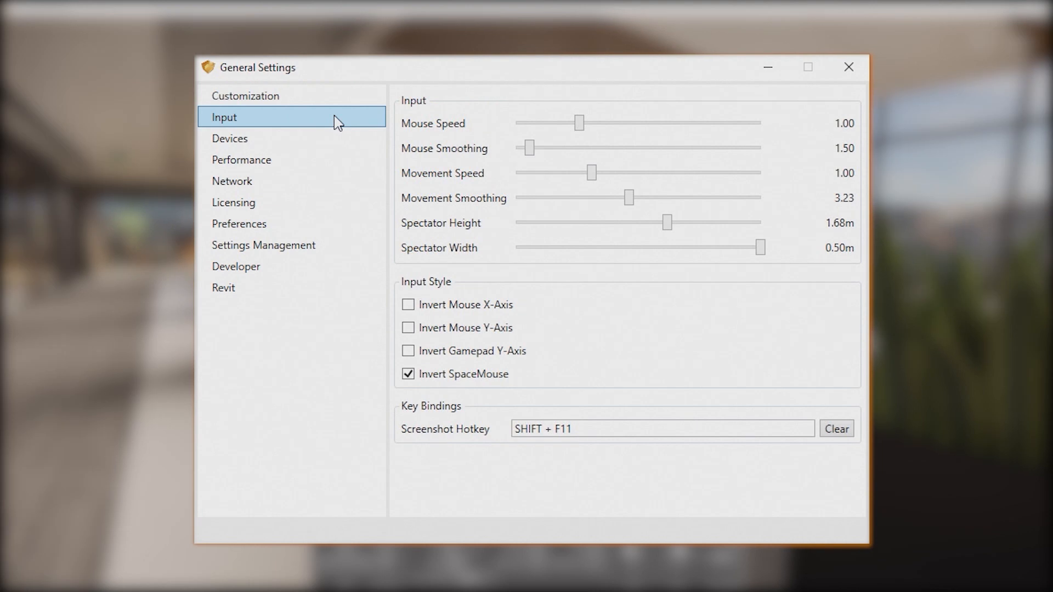
pyautogui.moveTo(592, 174); pyautogui.dragTo(537, 177)
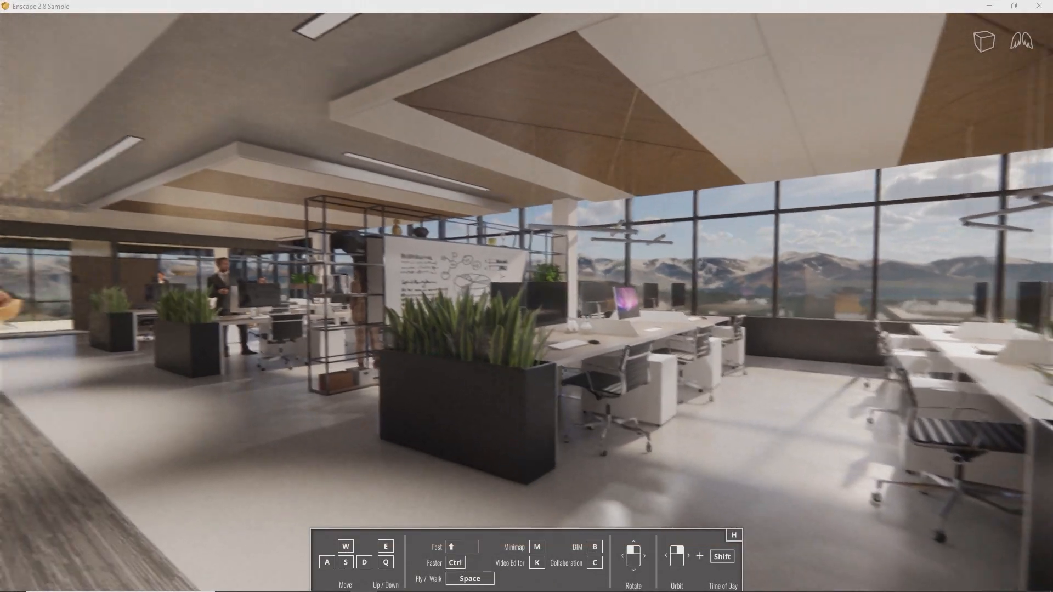
# Step: Switch from fly to walk mode and walk through the office to the kitchen entrance
pyautogui.press('w')
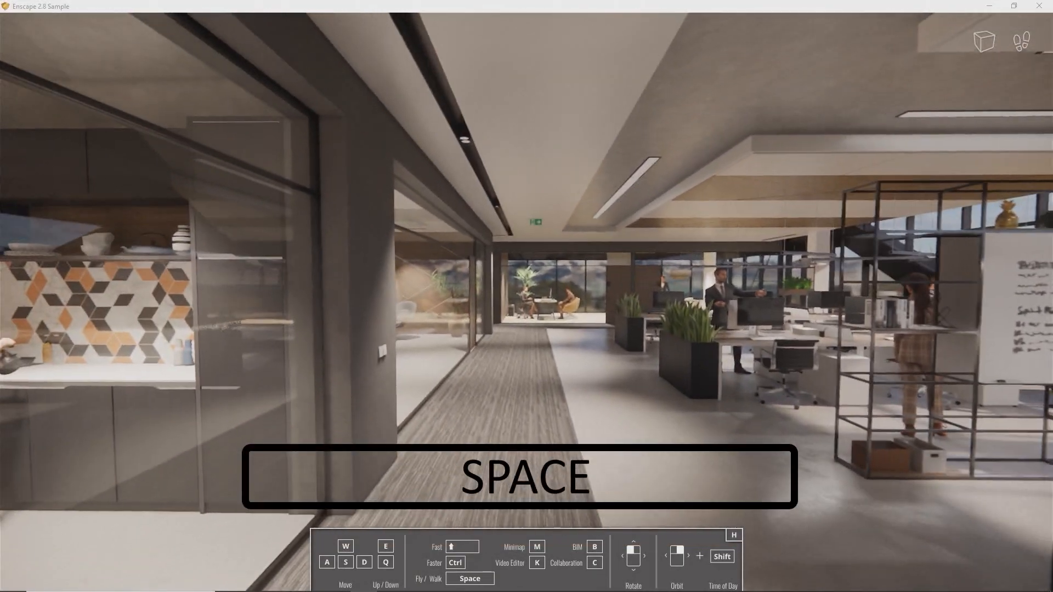
pyautogui.press('w')
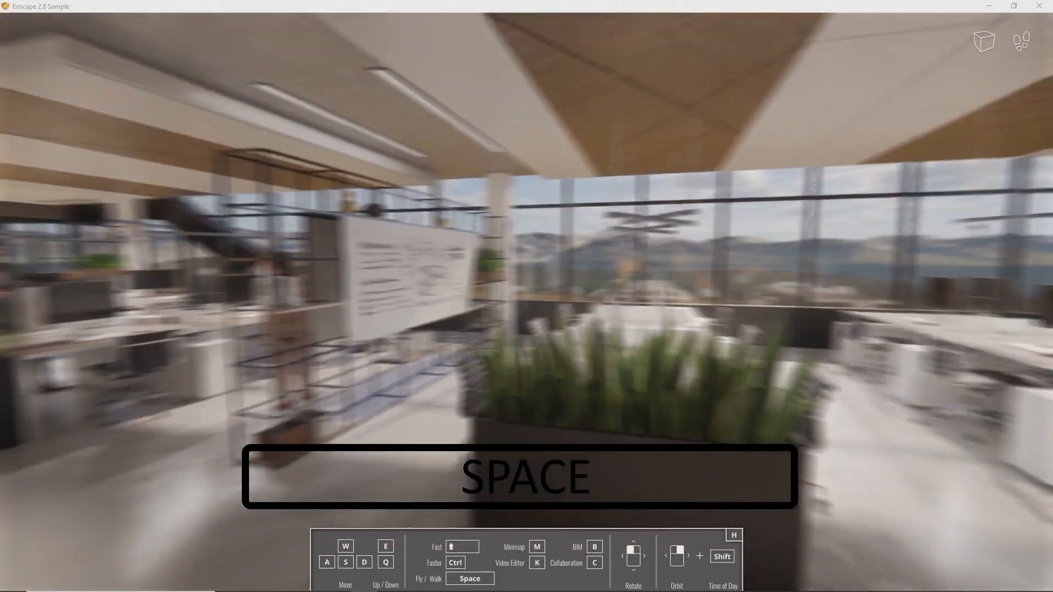
pyautogui.press('w')
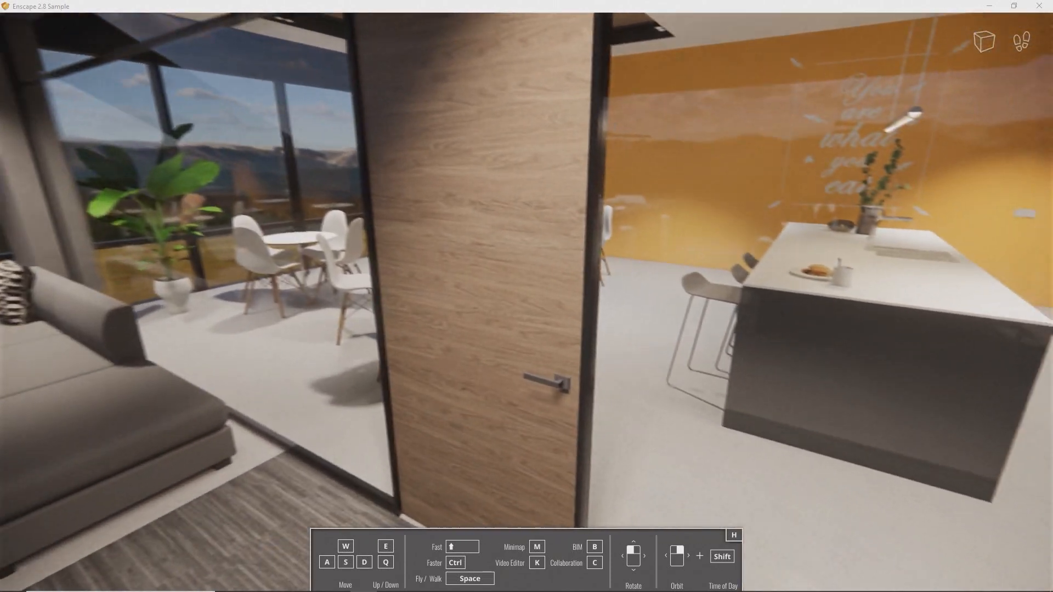
pyautogui.press('w')
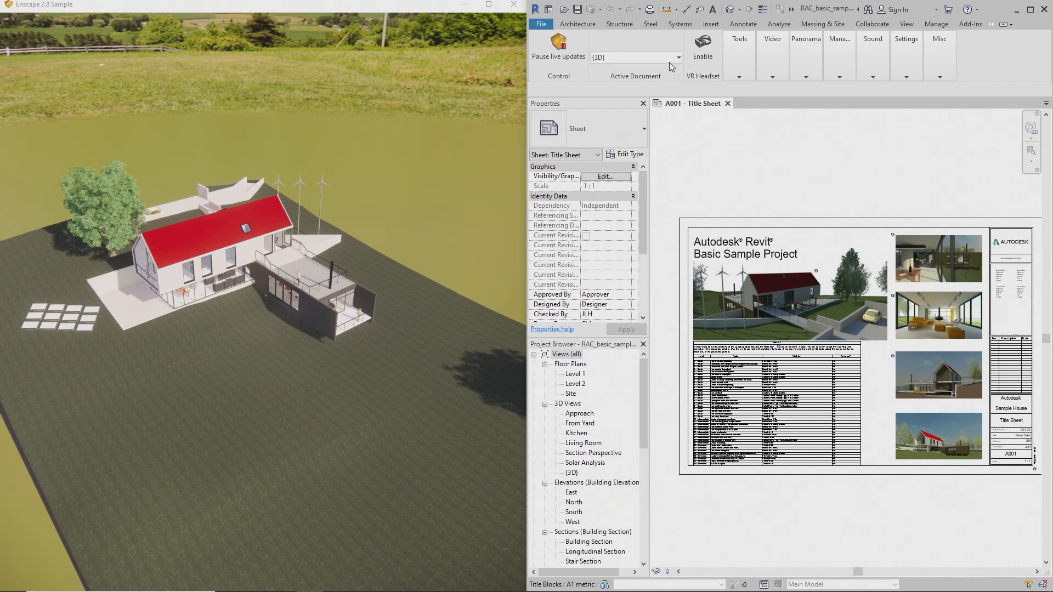
# Step: Preview the Approach and From Yard camera views of the sample house in Enscape
pyautogui.click(669, 59)
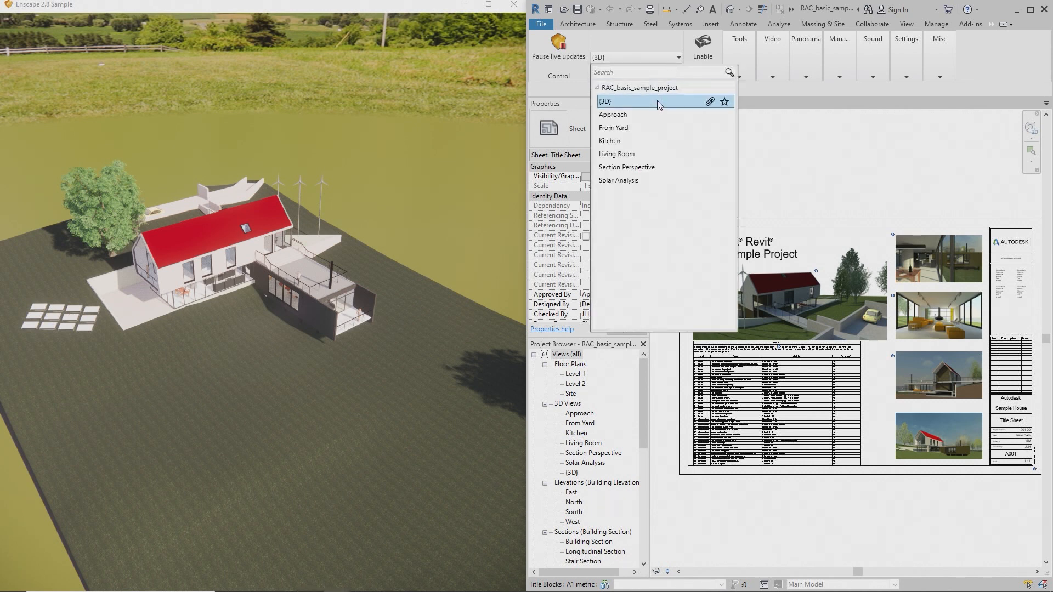
pyautogui.click(652, 113)
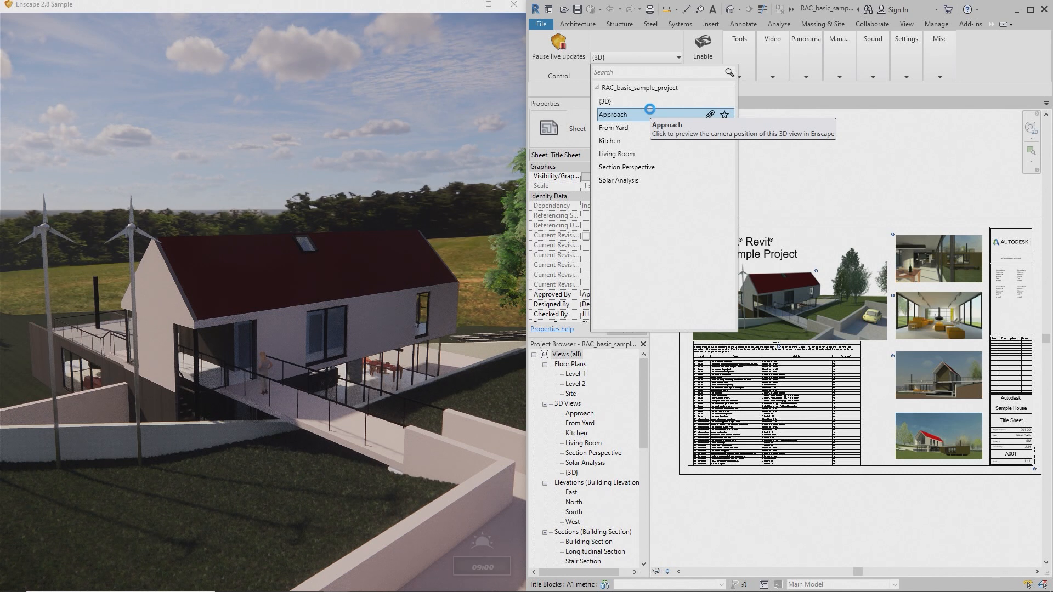
pyautogui.click(650, 114)
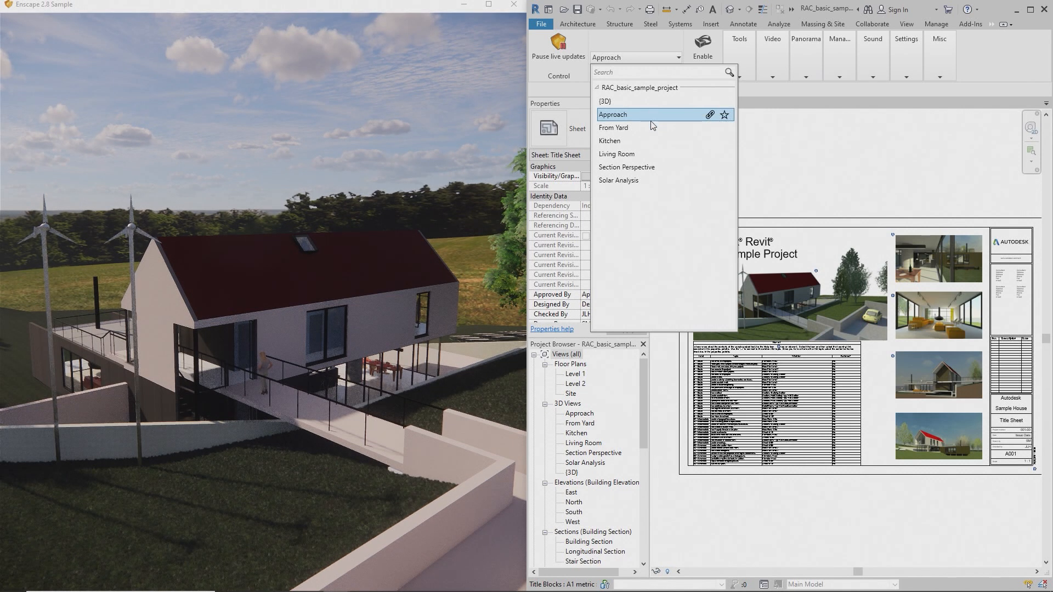
pyautogui.click(650, 126)
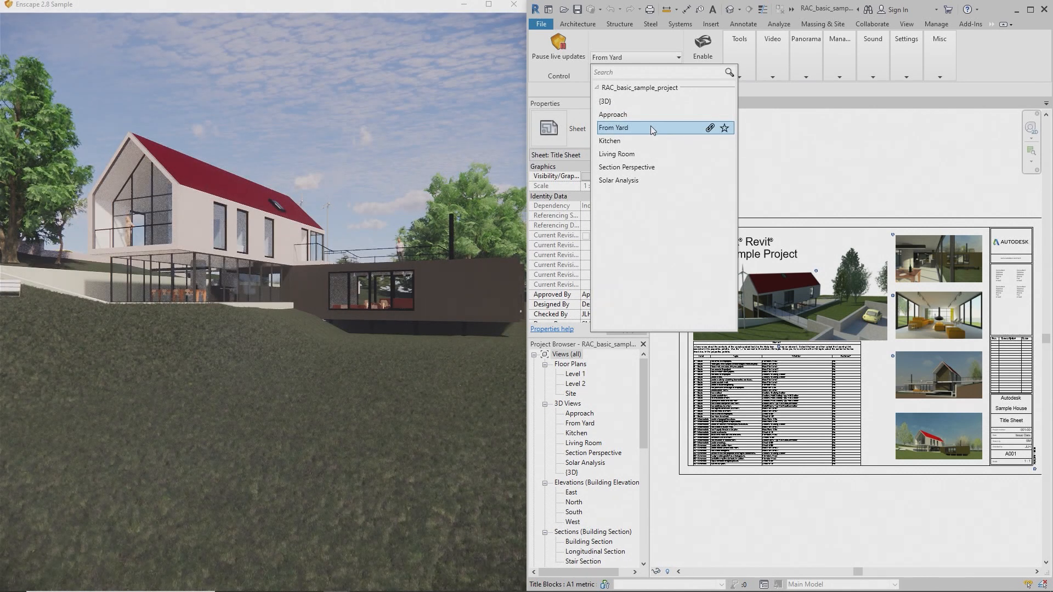
# Step: Preview the Kitchen, Living Room, Section Perspective and Solar Analysis views of the sample house in Enscape
pyautogui.click(654, 142)
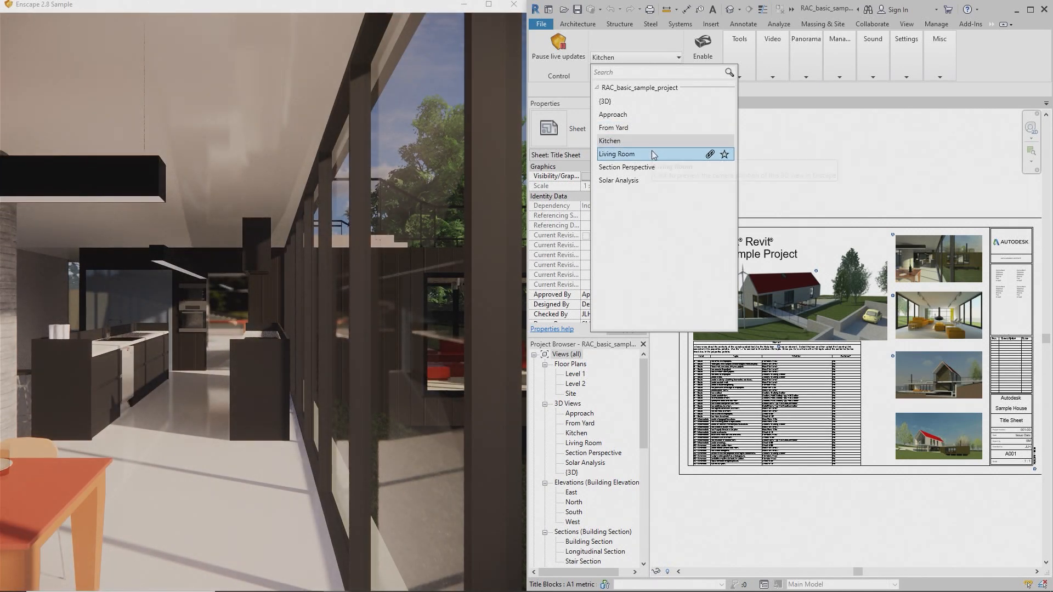
pyautogui.click(652, 154)
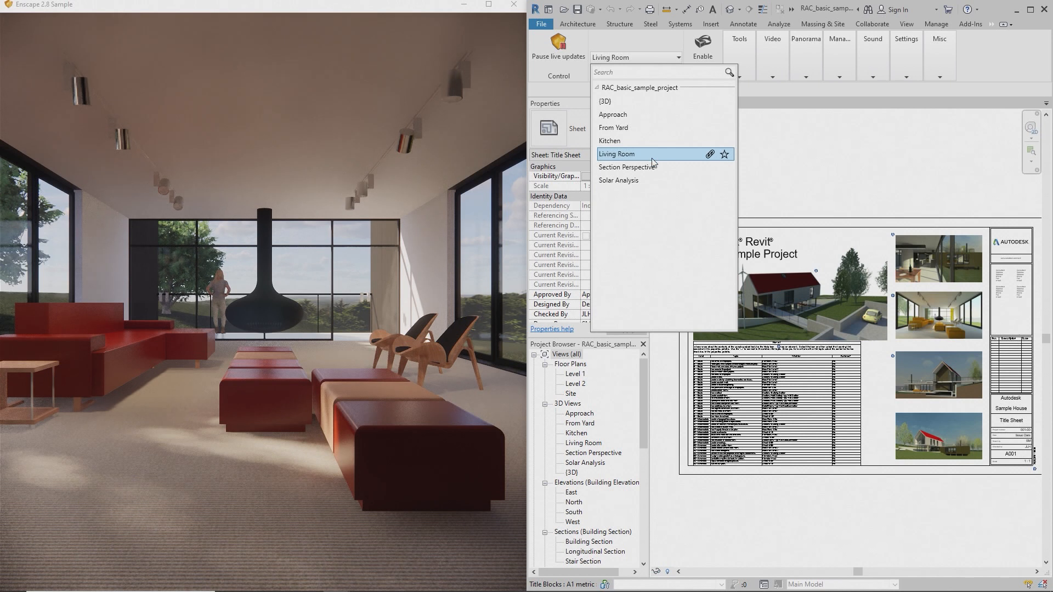
pyautogui.click(652, 164)
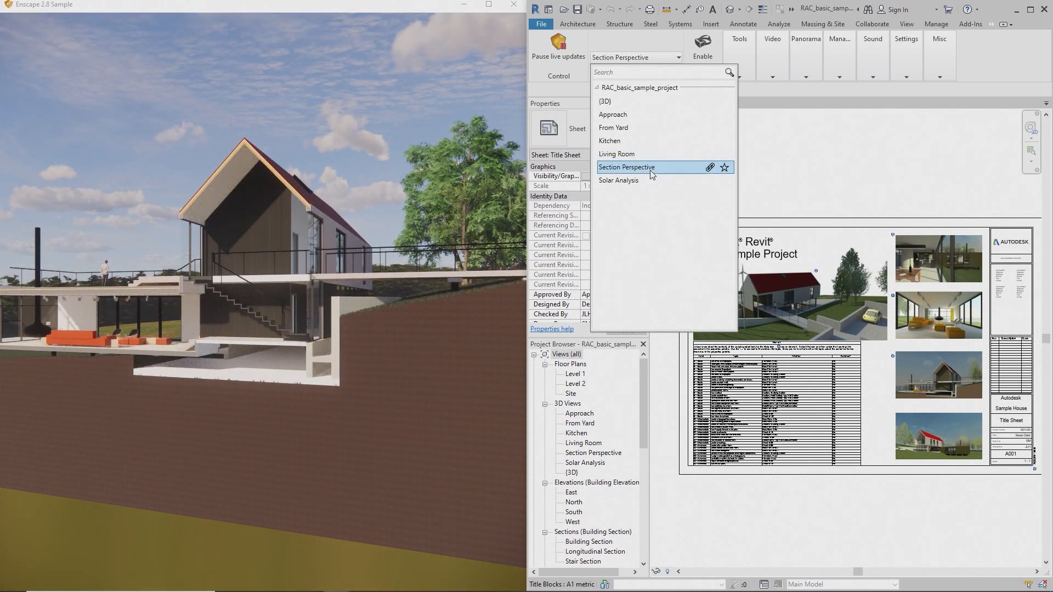
pyautogui.click(650, 176)
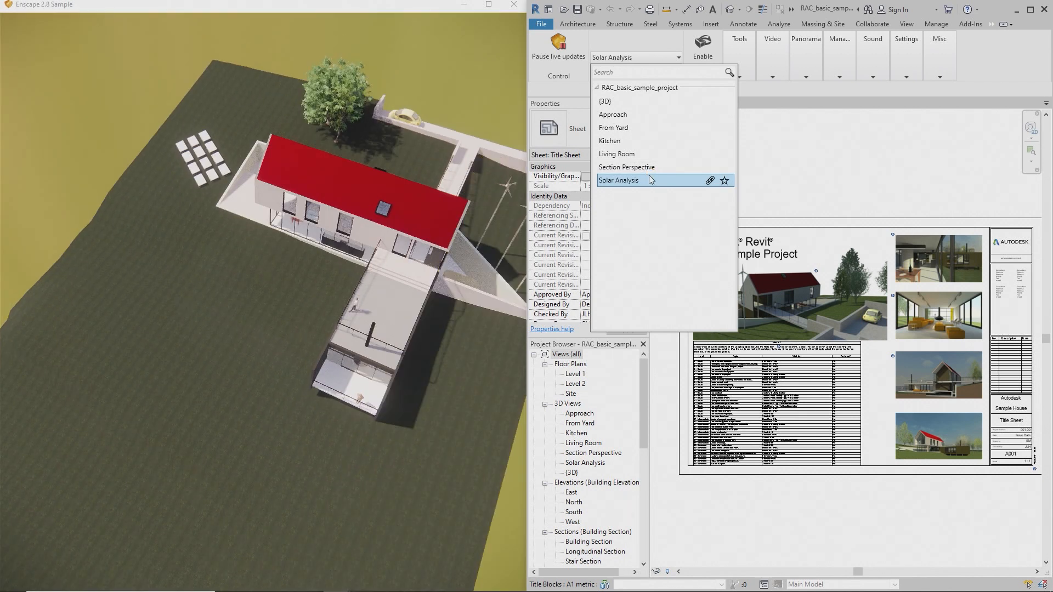
# Step: Open Enscape's Collaboration feature in the villa living room and try starting a new issue
pyautogui.click(519, 282)
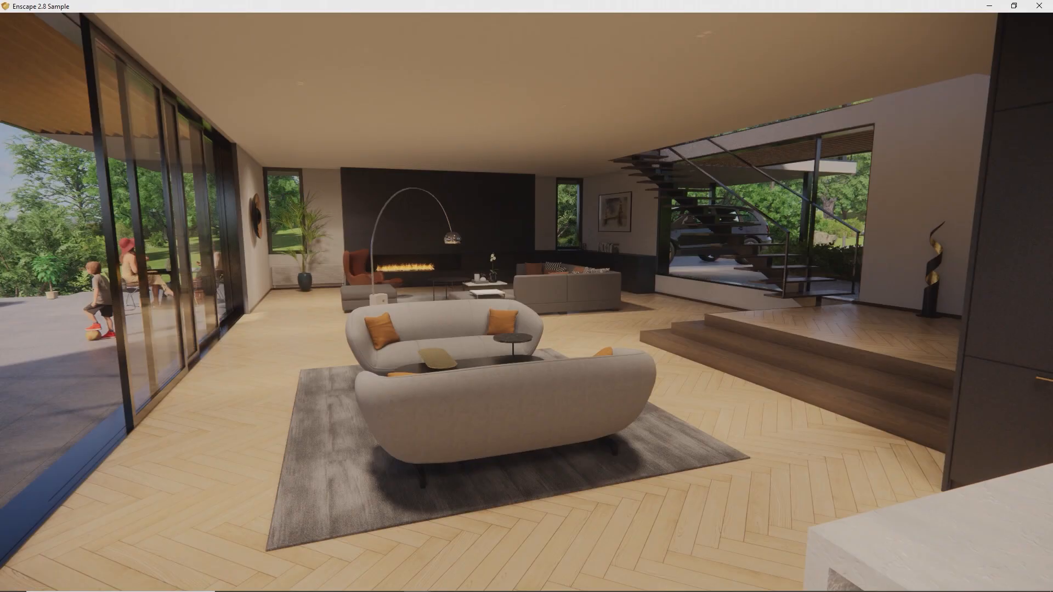
pyautogui.press('c')
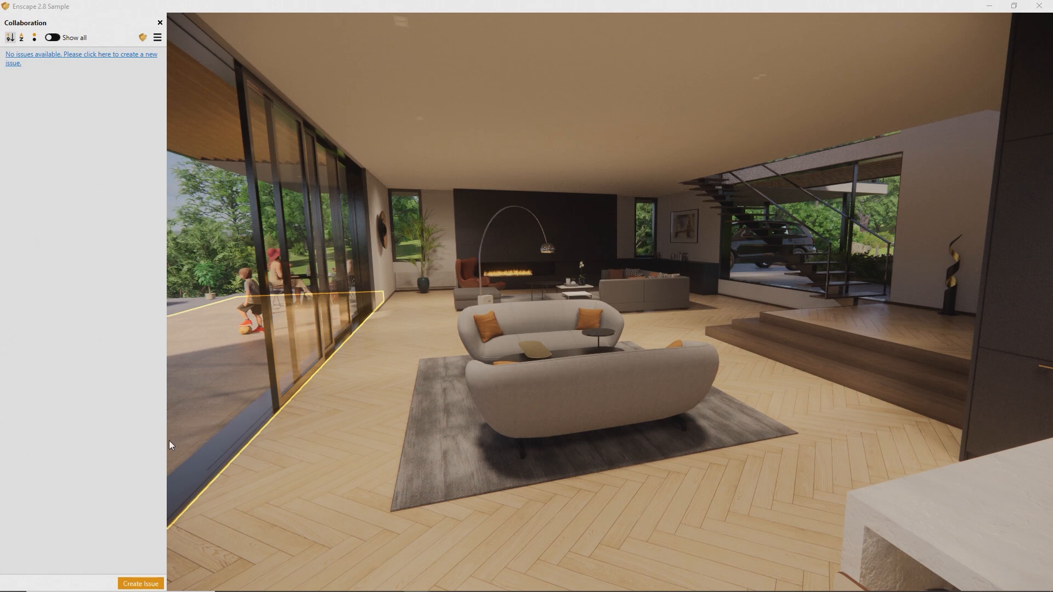
pyautogui.click(141, 584)
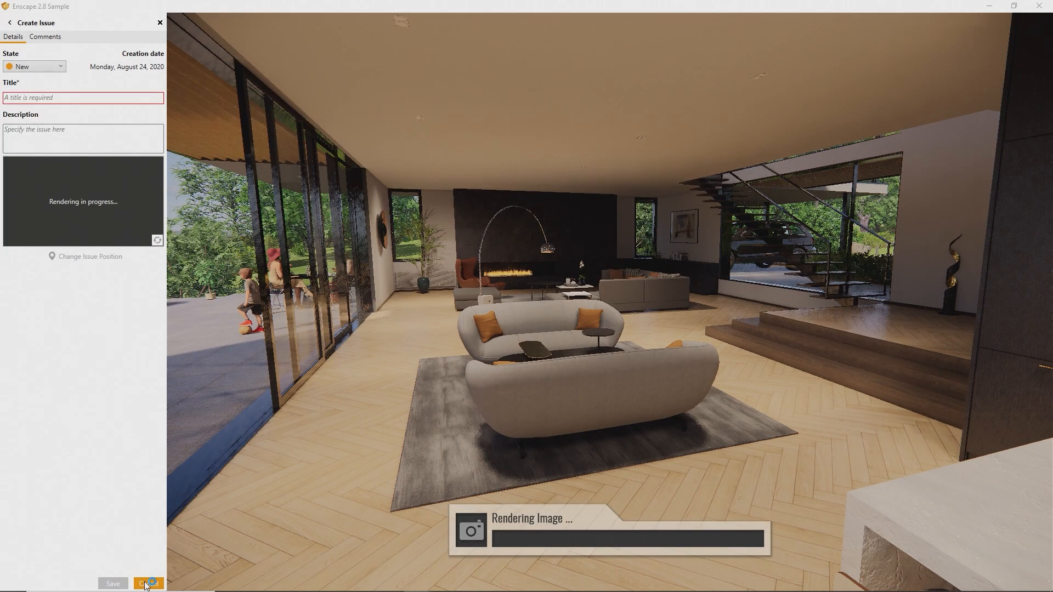
pyautogui.click(148, 583)
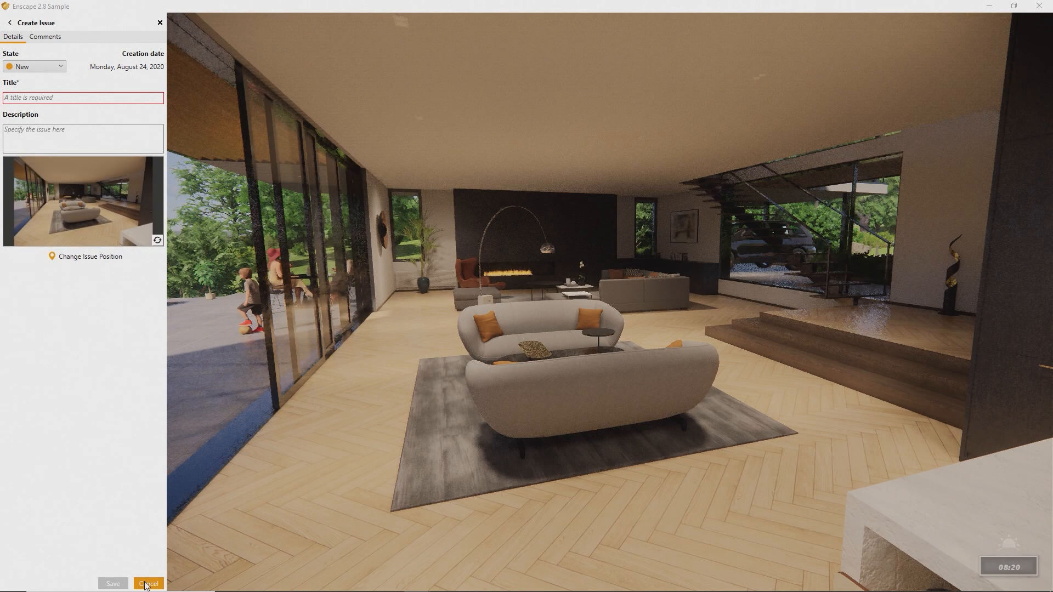
# Step: Create an issue on the front sofa with state In Progress, title "This is a Title" and description "This is a Description"
pyautogui.rightClick(593, 404)
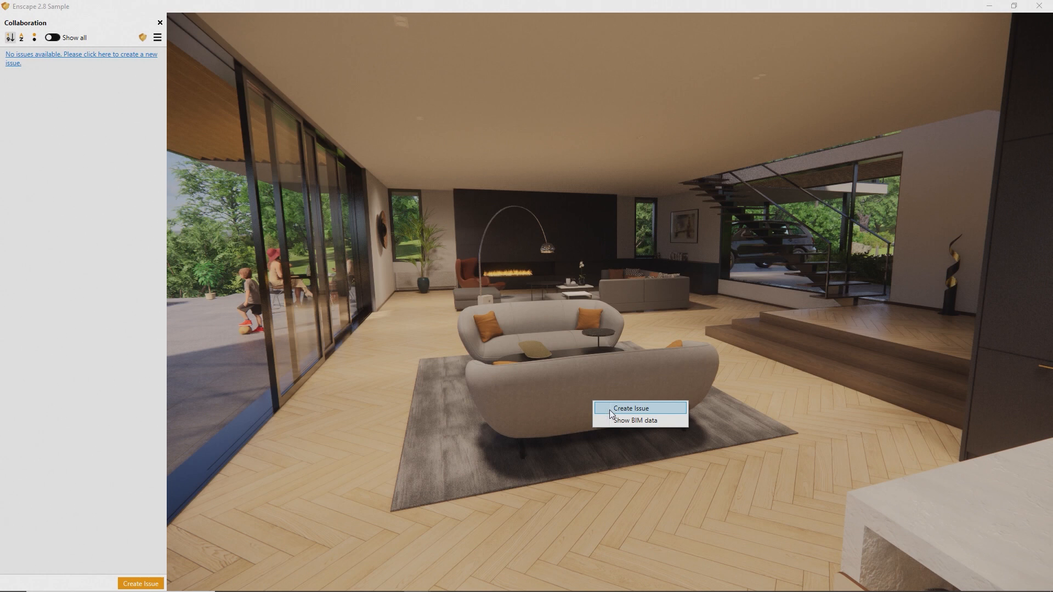
pyautogui.click(610, 413)
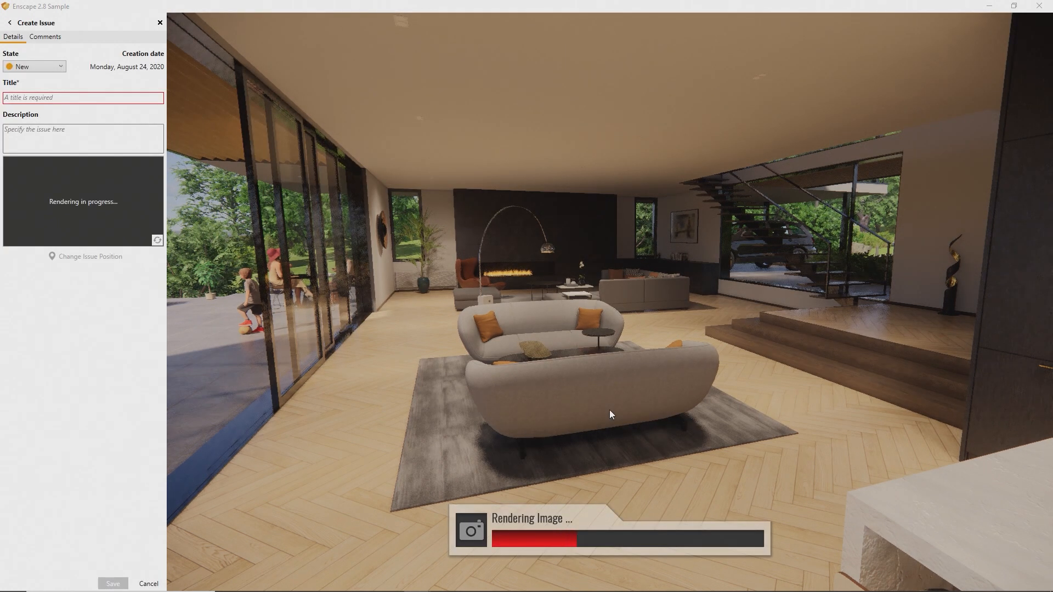
pyautogui.click(51, 68)
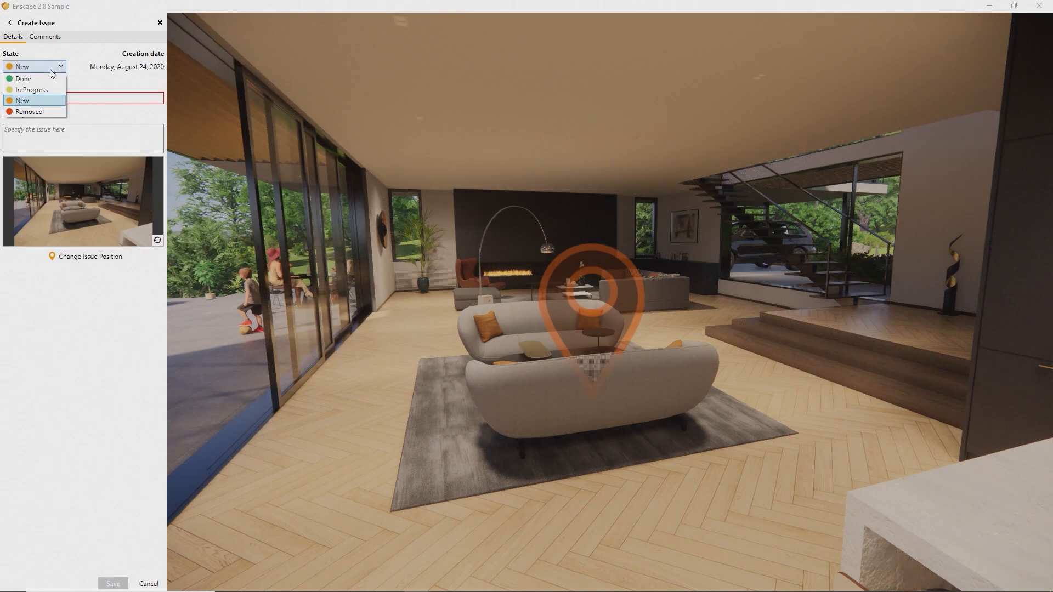
pyautogui.click(31, 90)
pyautogui.write('This is a Description')
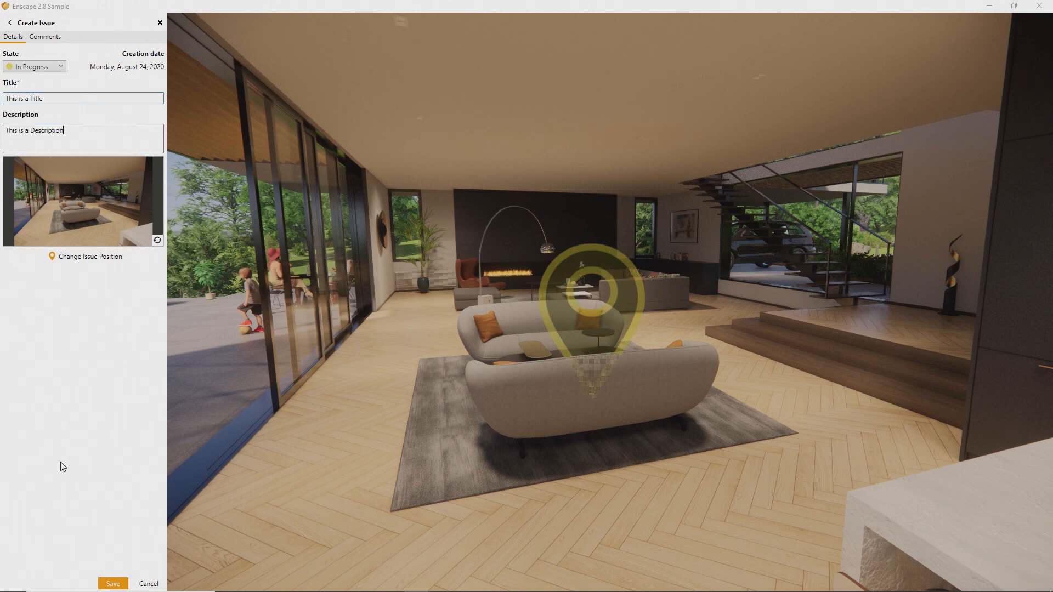
pyautogui.click(112, 583)
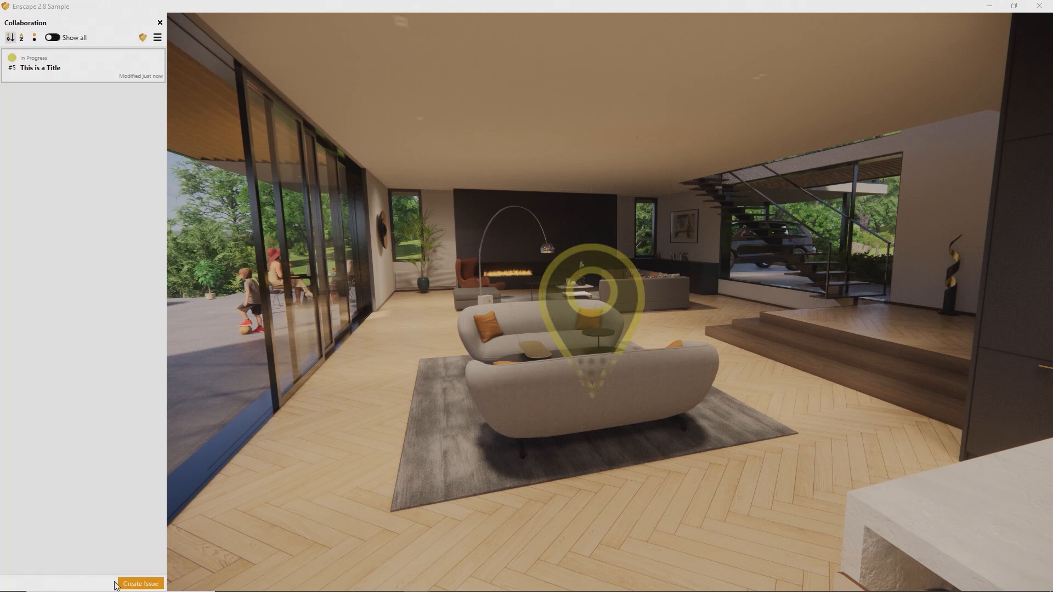
# Step: Open the saved sofa issue's comments and enter a comment starting with "This is"
pyautogui.click(33, 64)
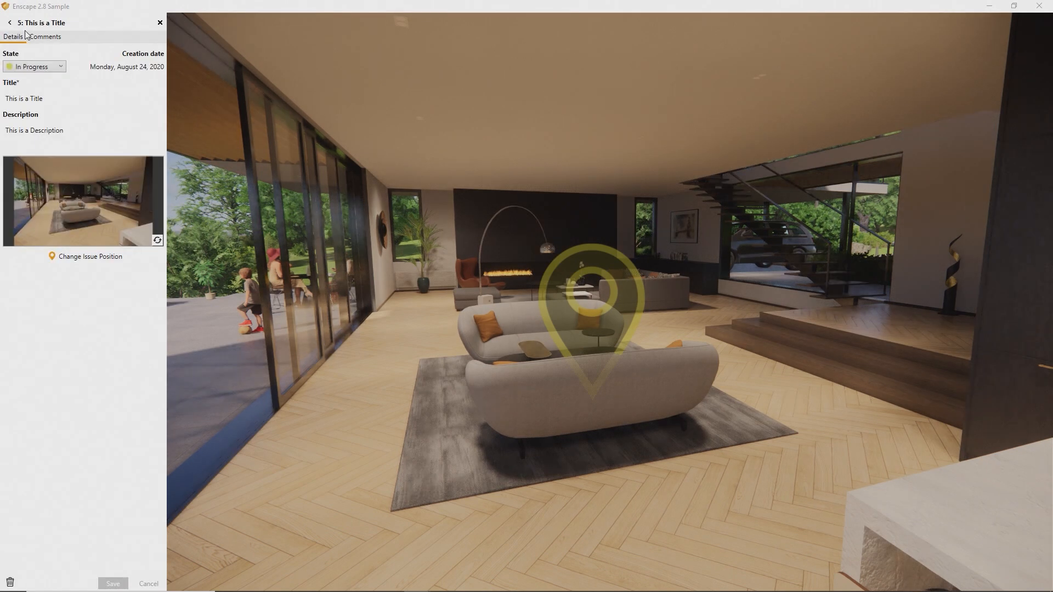
pyautogui.click(40, 44)
pyautogui.write('This is')
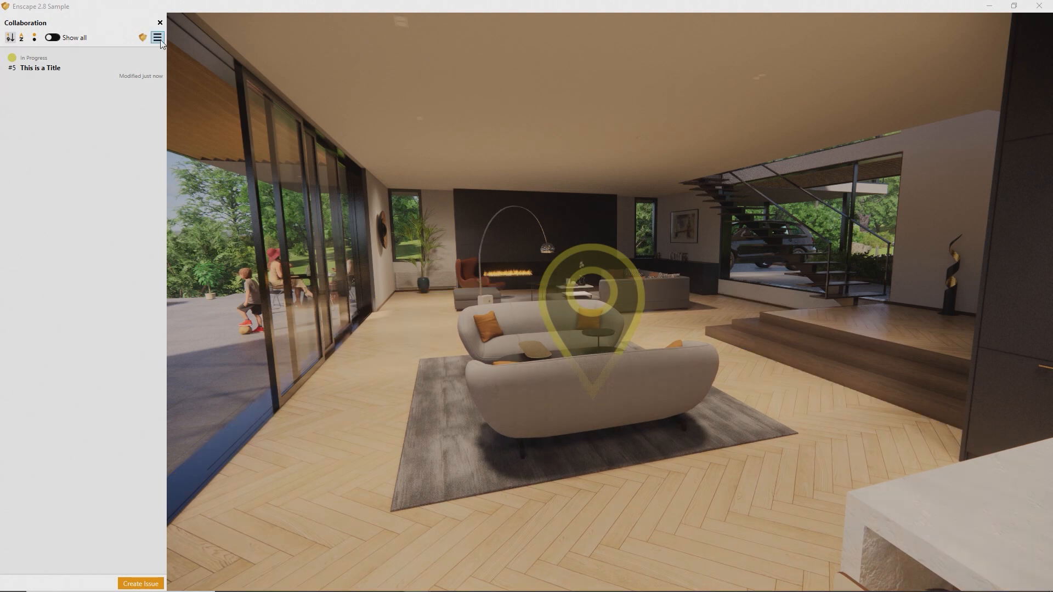
# Step: Export the issues to BCF as Enscape_Villa_Exterior.bcfzip in the HowTo Project folder
pyautogui.click(157, 37)
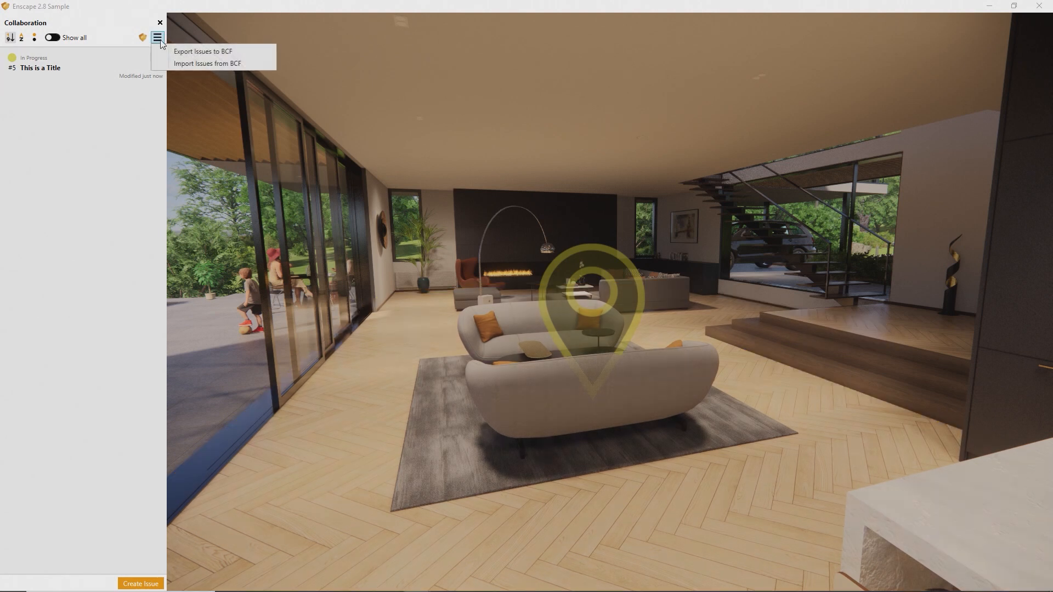
pyautogui.click(243, 56)
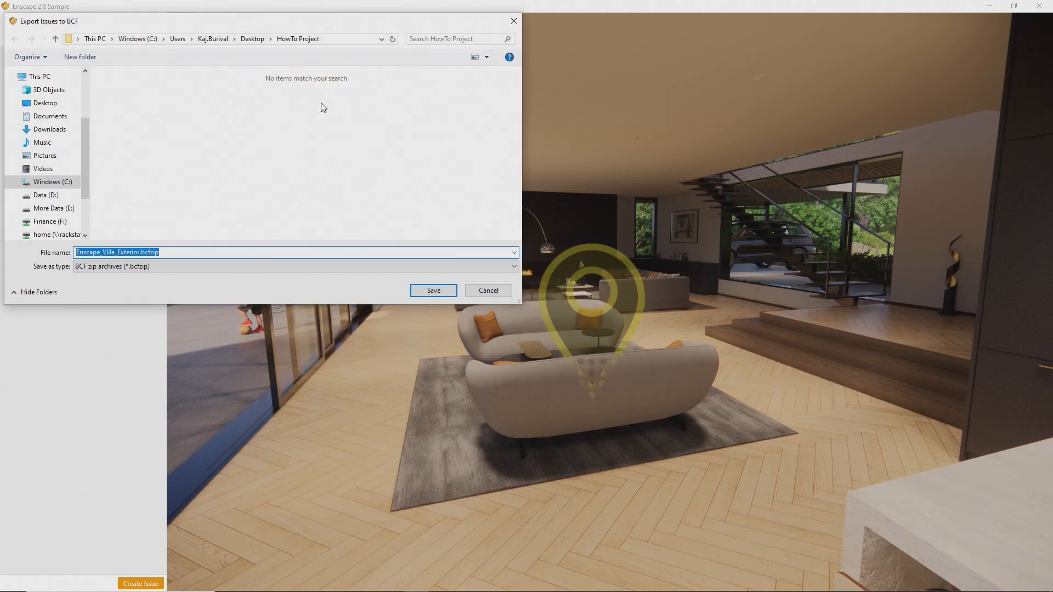
pyautogui.press('Return')
pyautogui.click(143, 39)
pyautogui.click(479, 285)
pyautogui.click(483, 309)
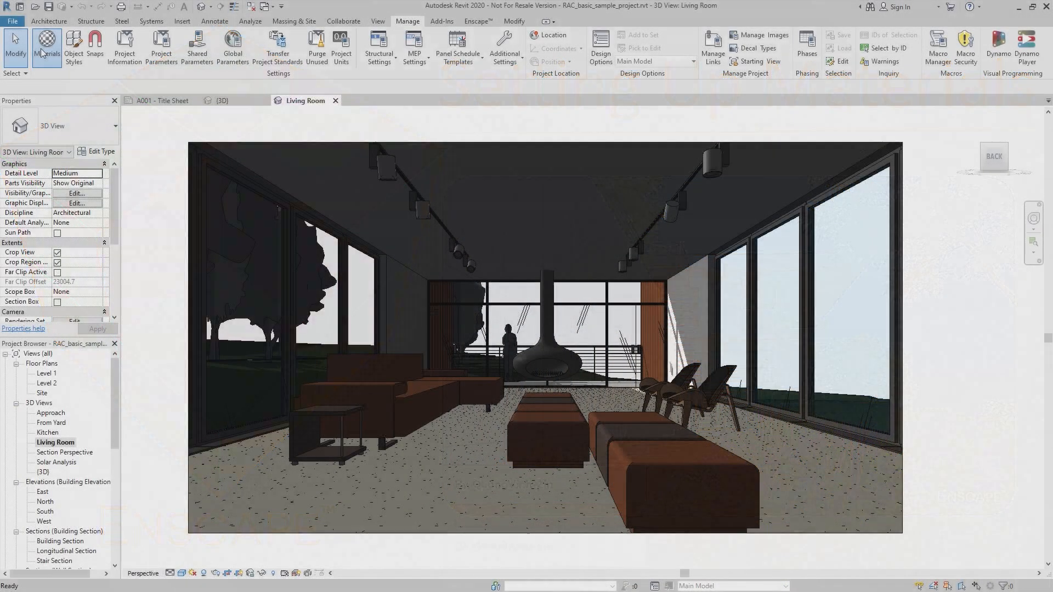
# Step: Show the appearance properties in Revit's Material Browser and create a new material for the living room floor's finish layer
pyautogui.click(44, 50)
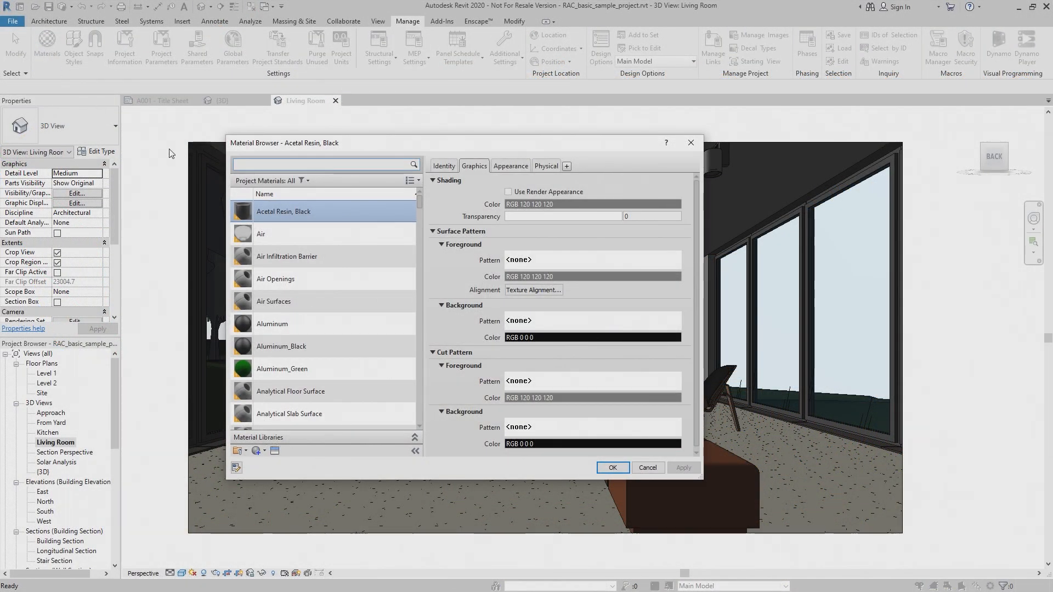
pyautogui.click(501, 166)
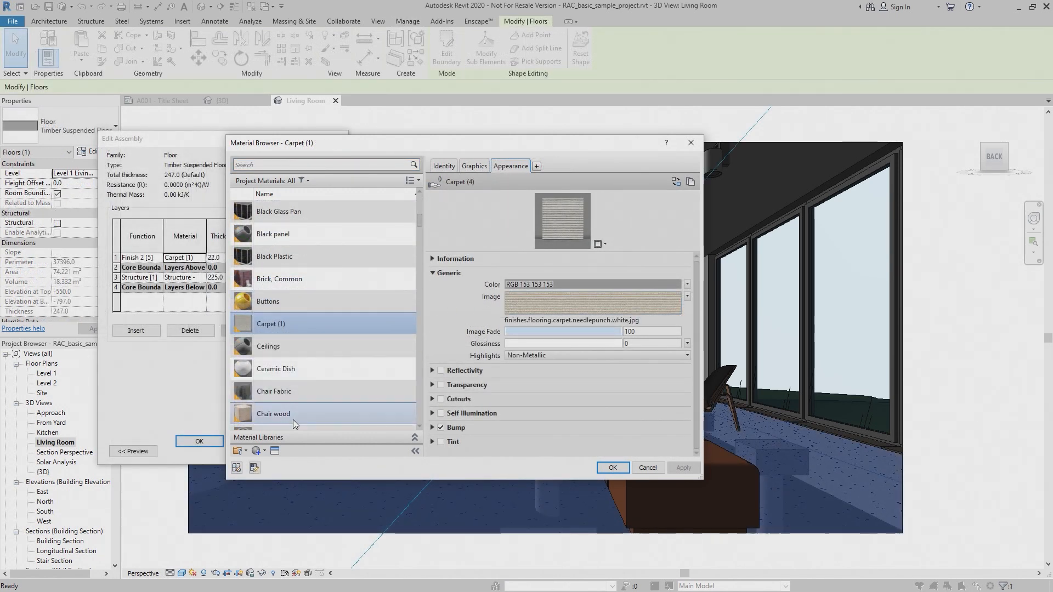
pyautogui.scroll(-1, 294, 424)
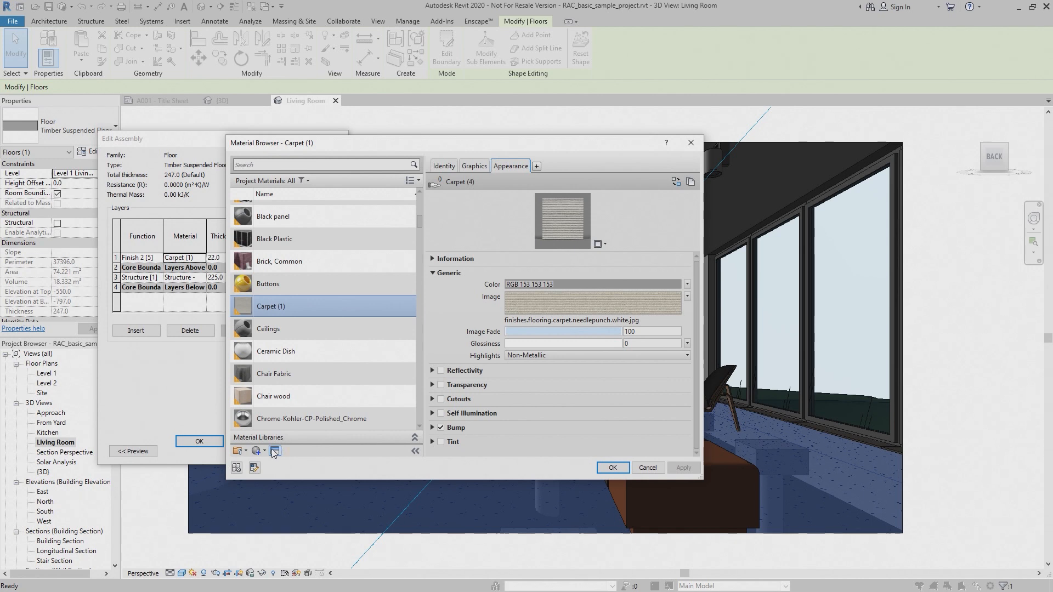
pyautogui.click(264, 450)
pyautogui.click(274, 461)
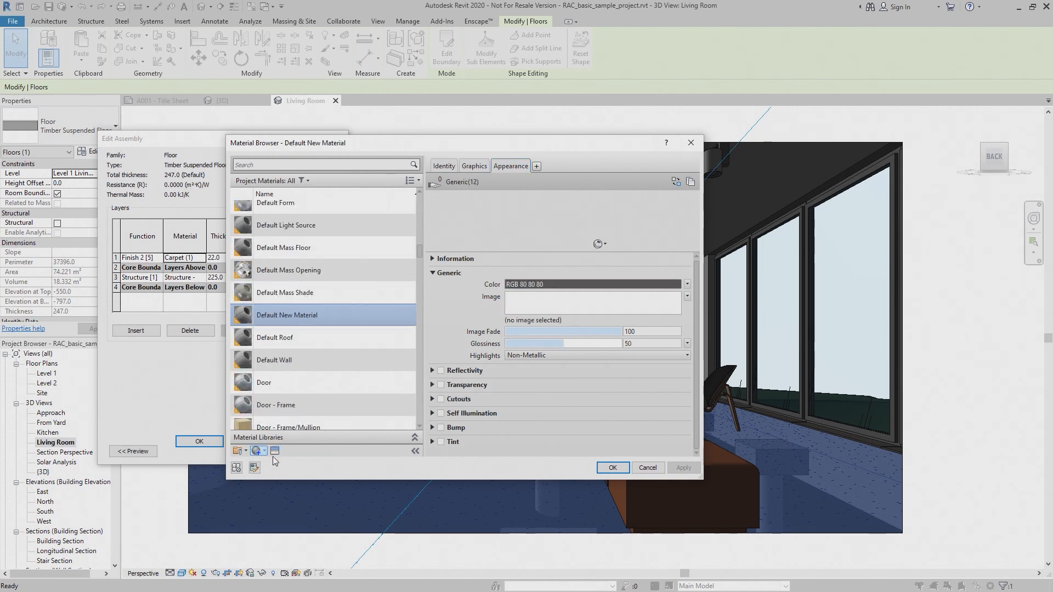
# Step: Rename the new default material to "Test Material"
pyautogui.scroll(-1, 311, 374)
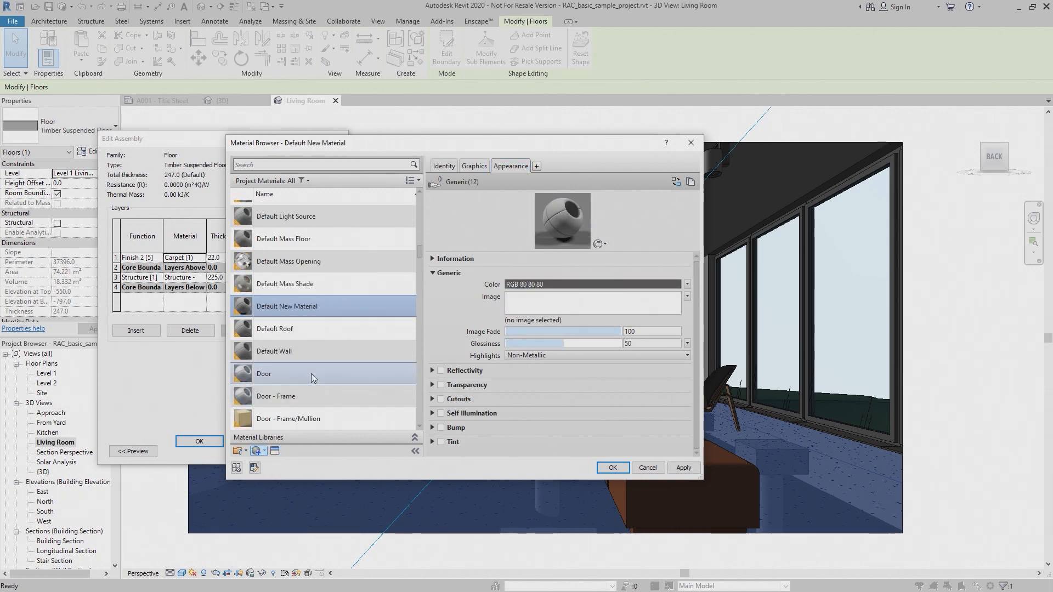
pyautogui.rightClick(327, 306)
pyautogui.click(355, 335)
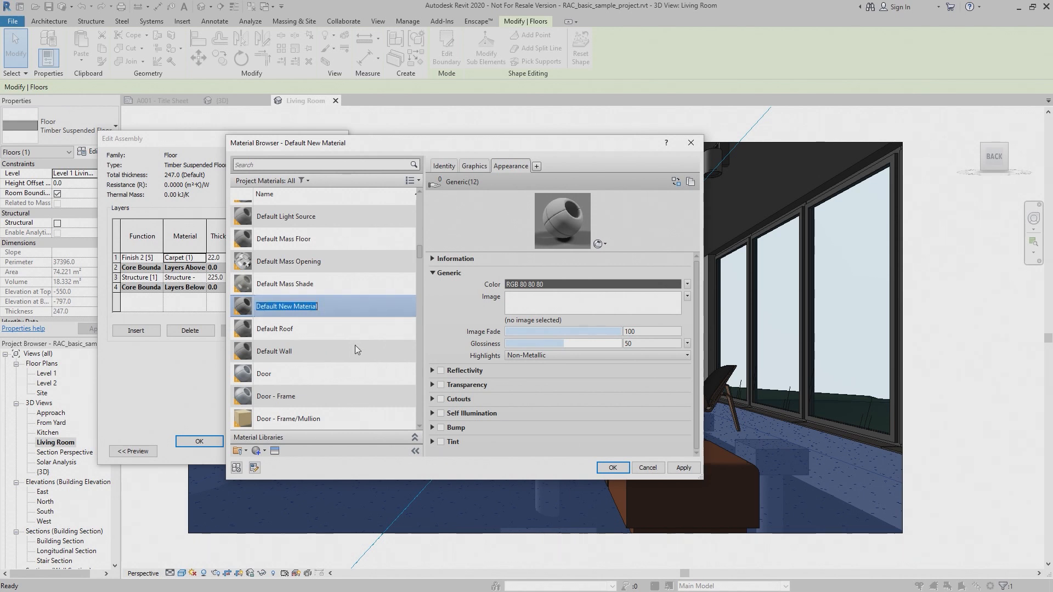
pyautogui.write('Test Material')
pyautogui.press('Return')
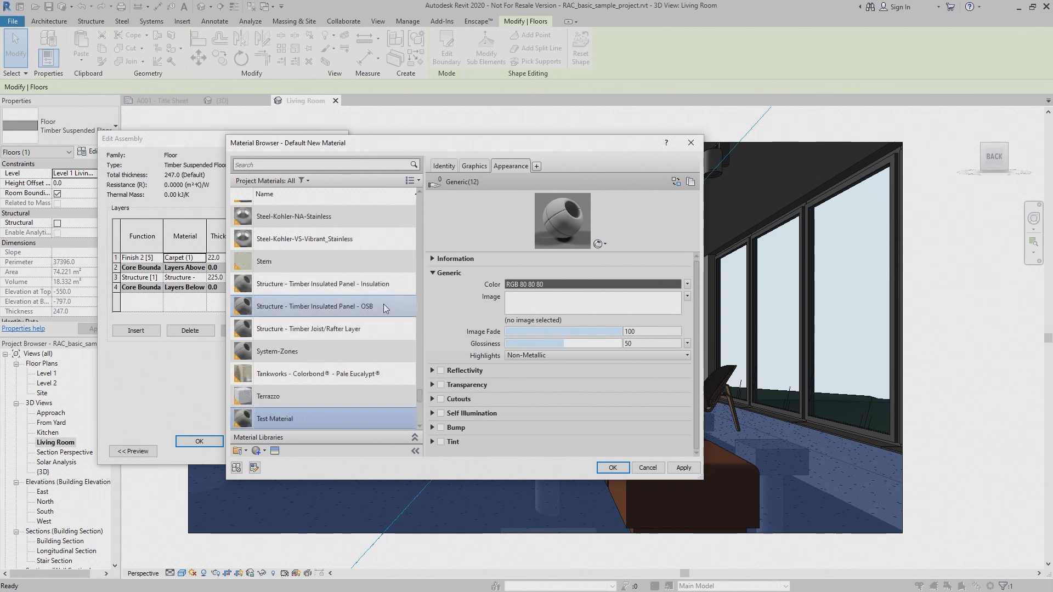
# Step: Assign Test Material to the Timber Suspended Floor's finish layer and confirm the assembly and type properties
pyautogui.click(613, 468)
pyautogui.click(199, 441)
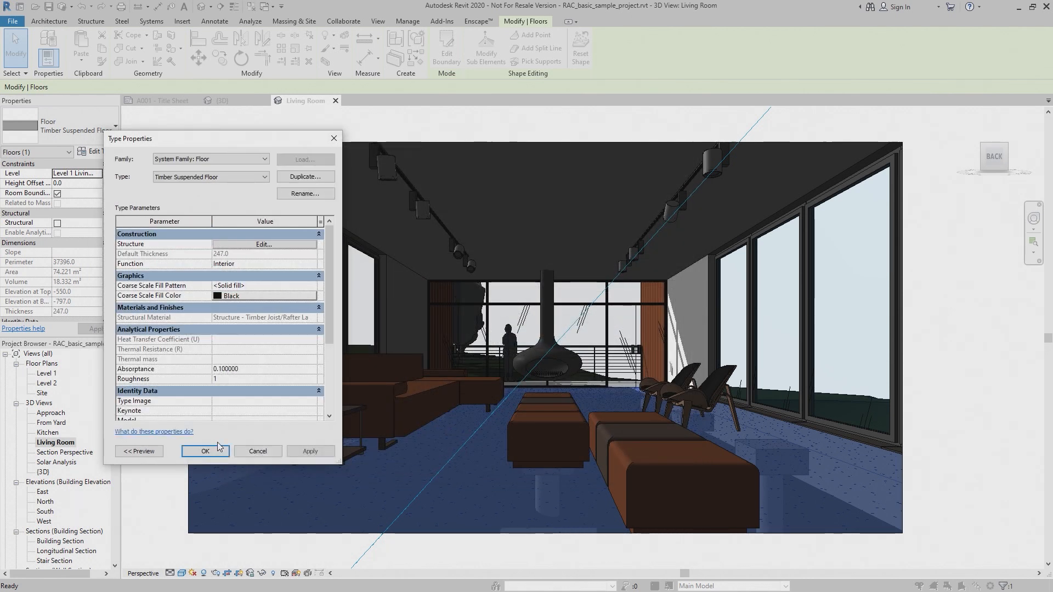
pyautogui.click(218, 451)
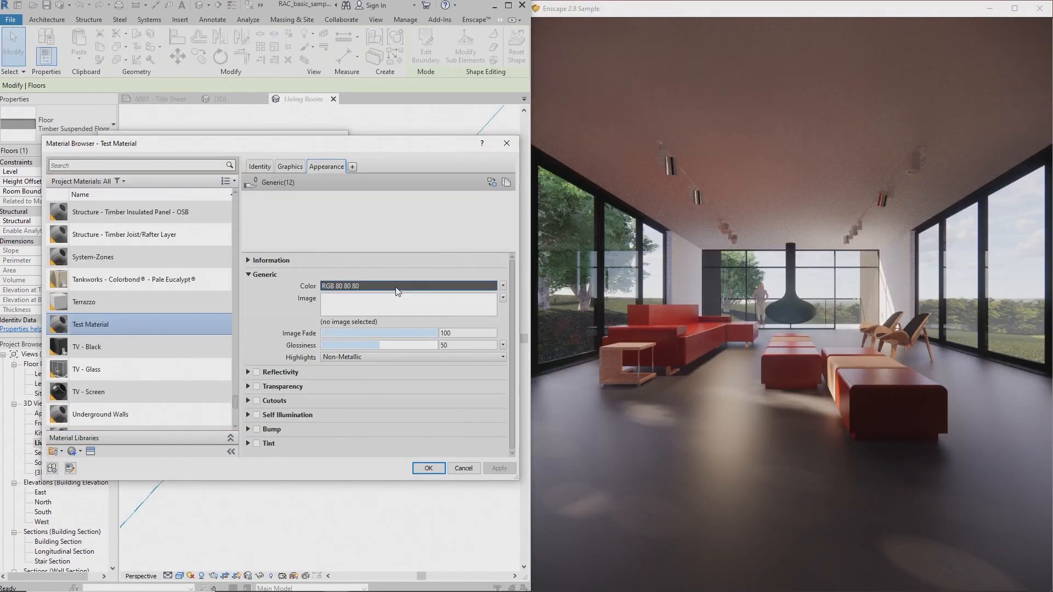
# Step: Set Test Material's appearance color to green, RGB 44 125 34, and apply the change
pyautogui.click(398, 291)
pyautogui.click(327, 272)
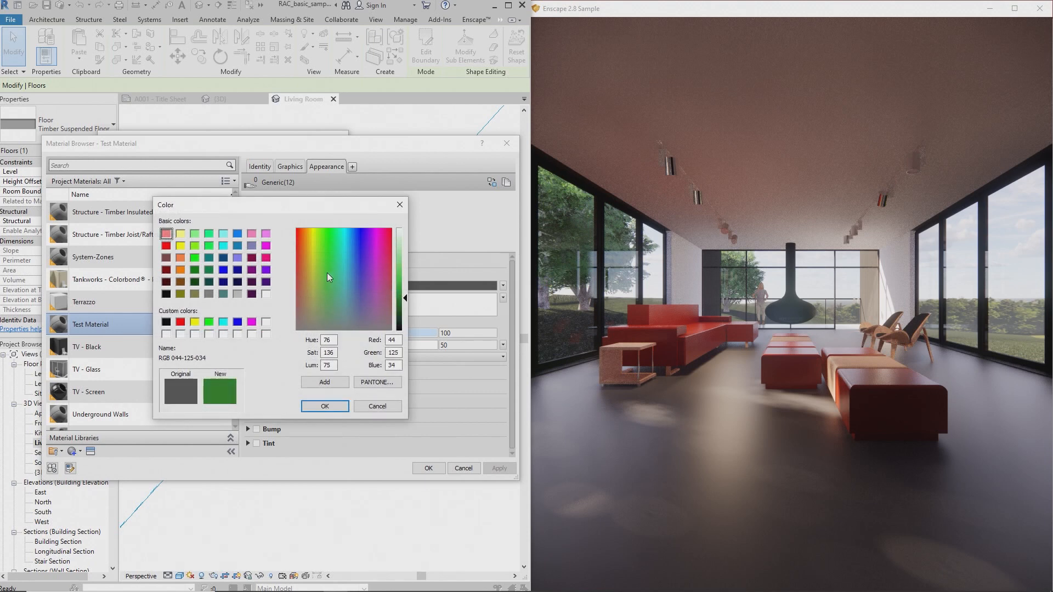
pyautogui.click(324, 406)
pyautogui.click(494, 470)
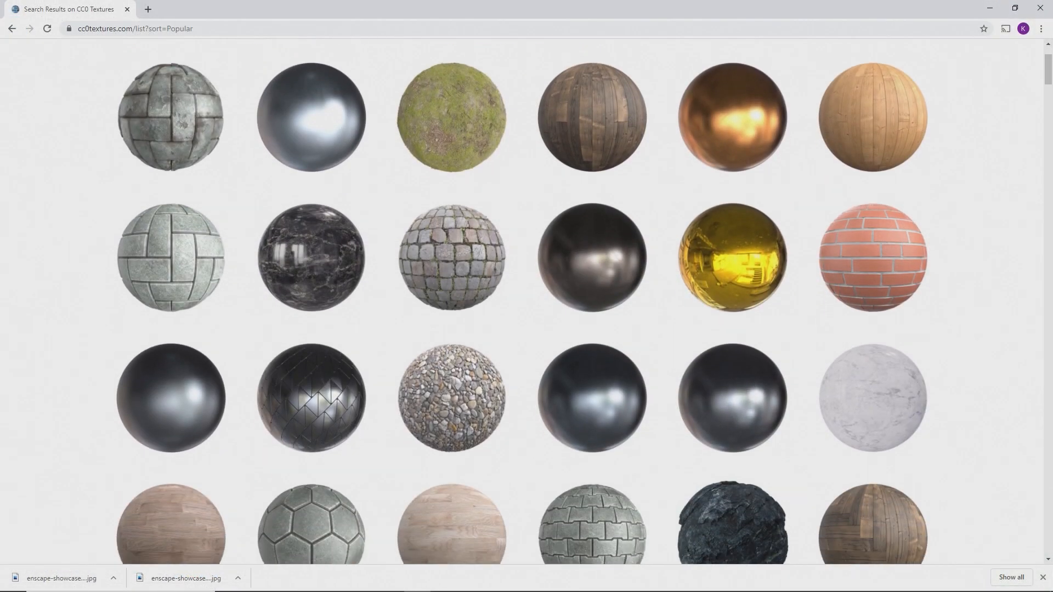
# Step: Switch to the browser and look through the popular materials on CC0 Textures
pyautogui.scroll(-7, 526, 301)
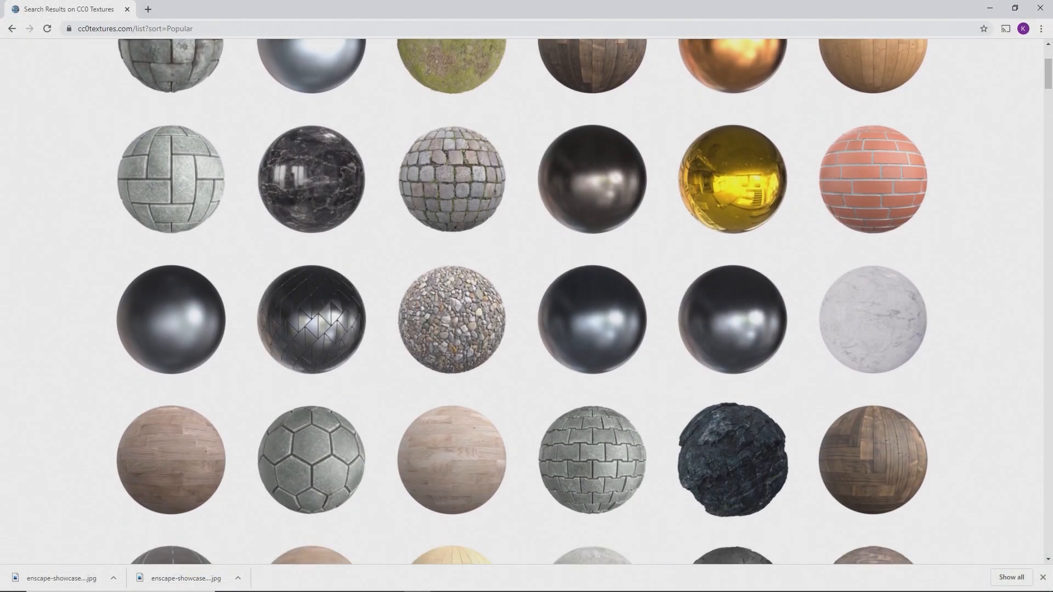
pyautogui.scroll(-7, 526, 301)
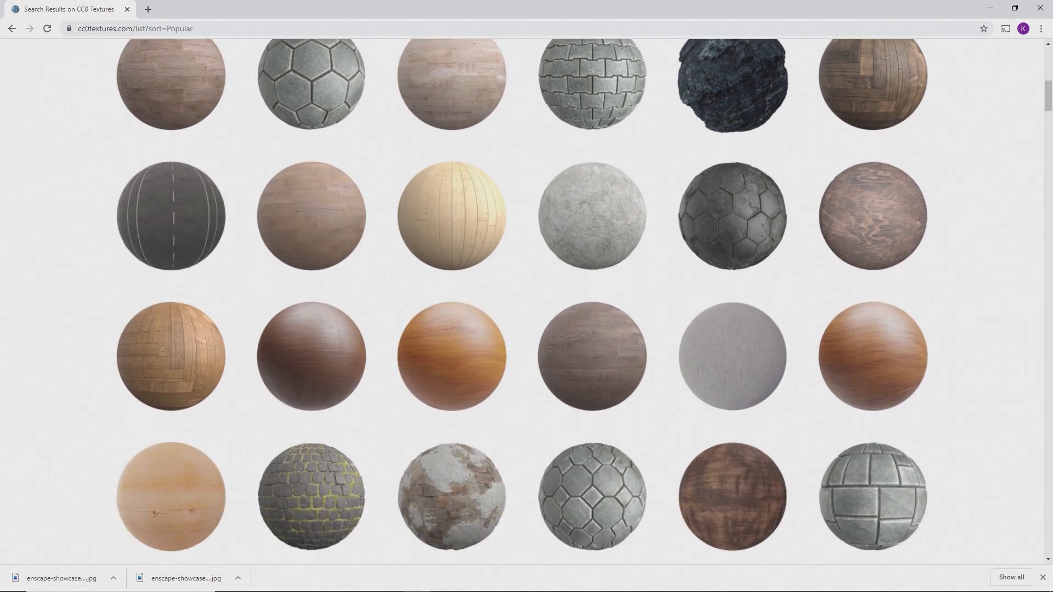
pyautogui.scroll(-7, 526, 302)
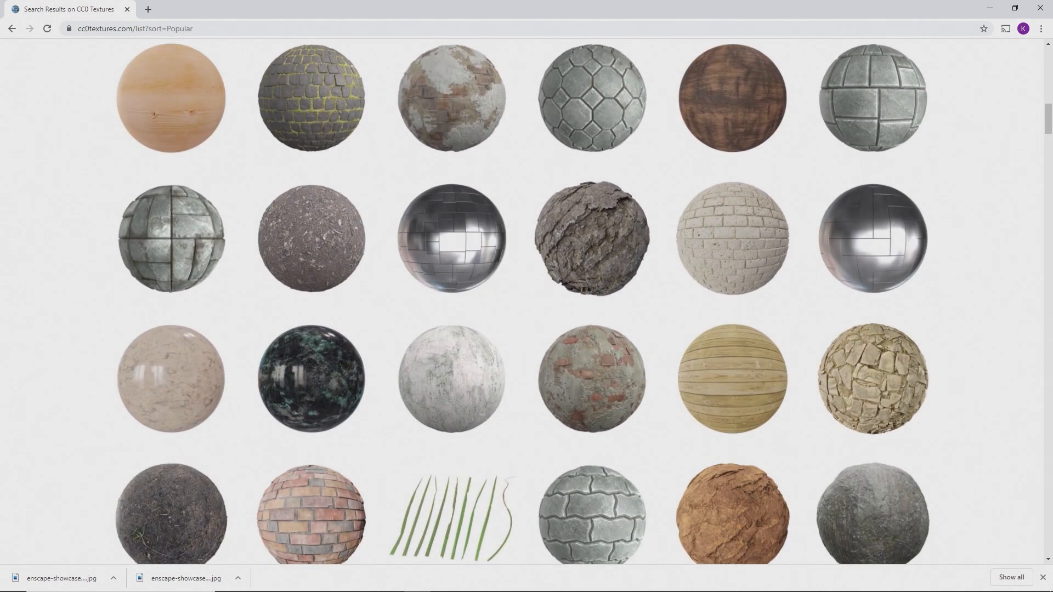
pyautogui.scroll(-7, 527, 302)
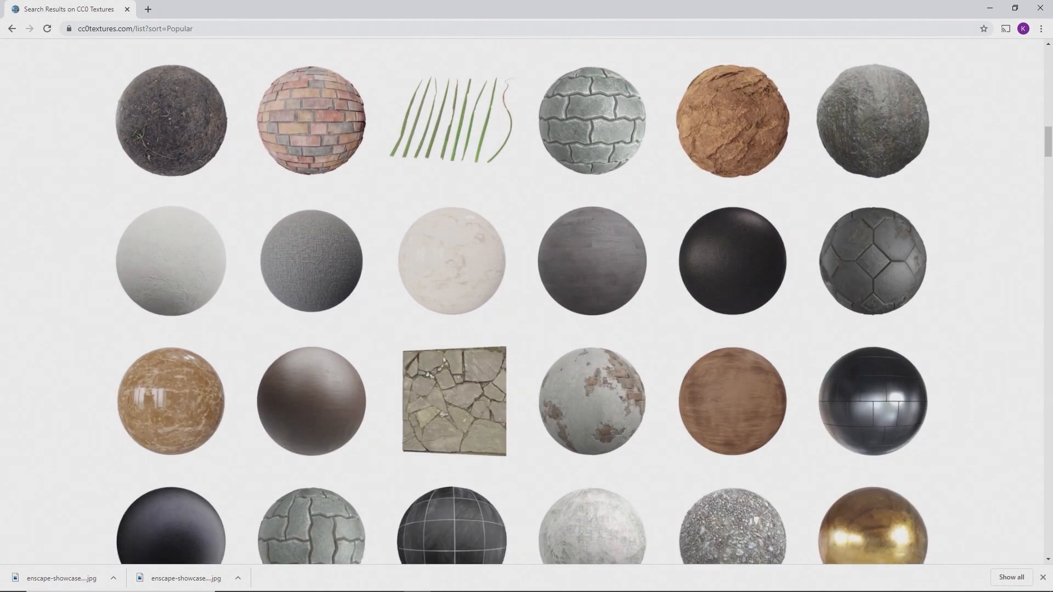
pyautogui.scroll(-7, 527, 301)
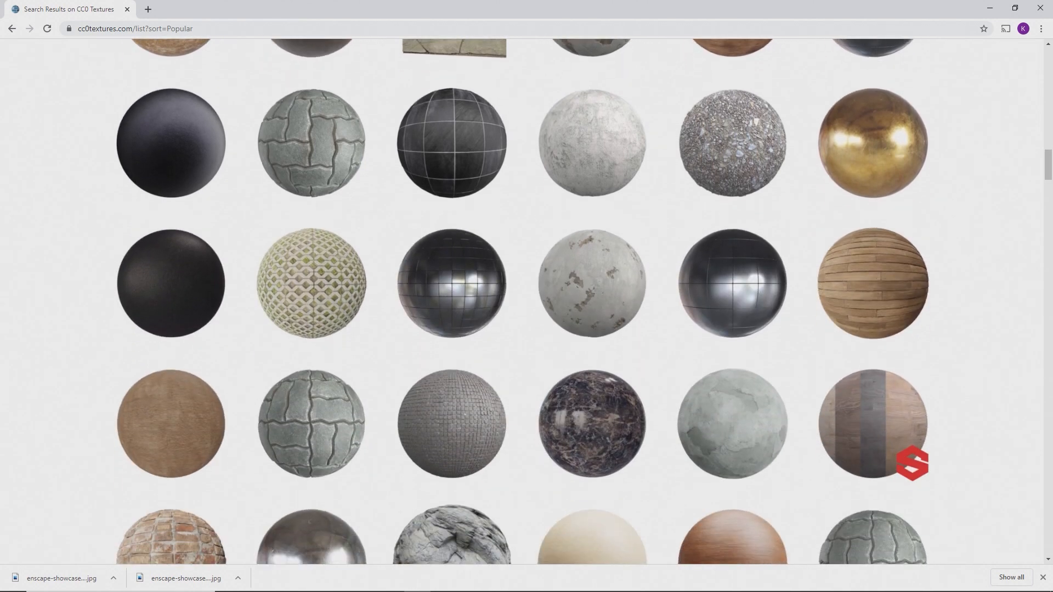
pyautogui.scroll(-7, 526, 301)
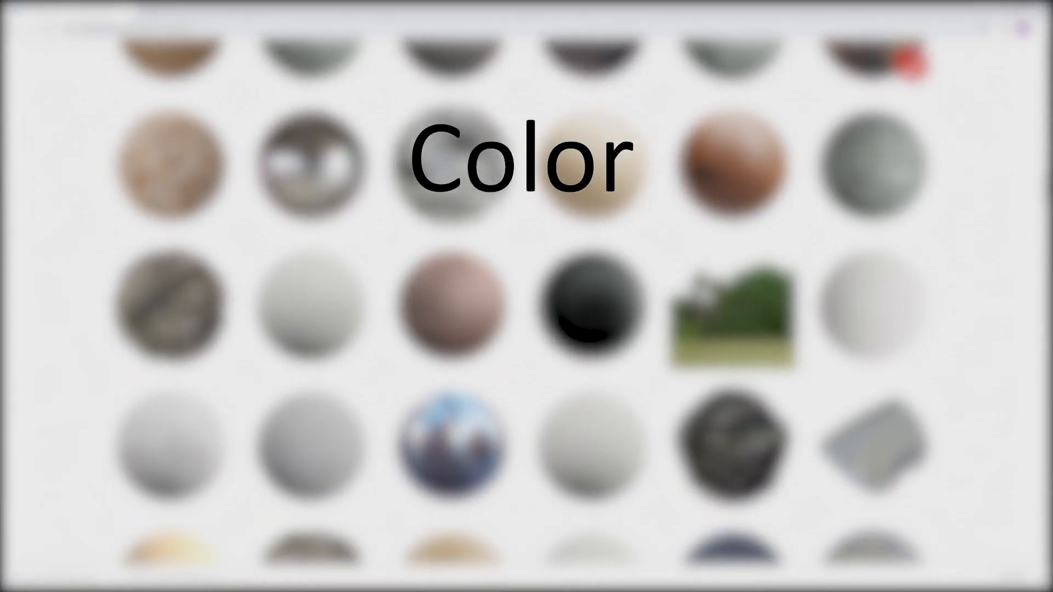
pyautogui.scroll(-3, 526, 301)
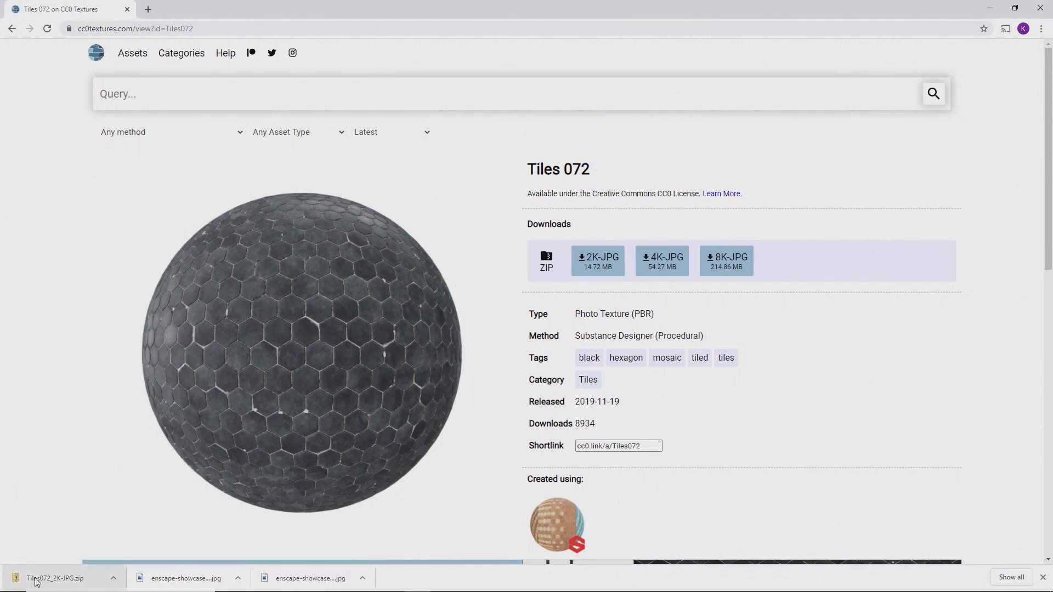
# Step: Open the downloaded Tiles072_2K-JPG.zip archive and select three of its texture map files
pyautogui.click(52, 578)
pyautogui.click(351, 197)
pyautogui.keyDown('ctrl'); pyautogui.click(337, 208); pyautogui.keyUp('ctrl')
pyautogui.keyDown('ctrl'); pyautogui.click(334, 231); pyautogui.keyUp('ctrl')
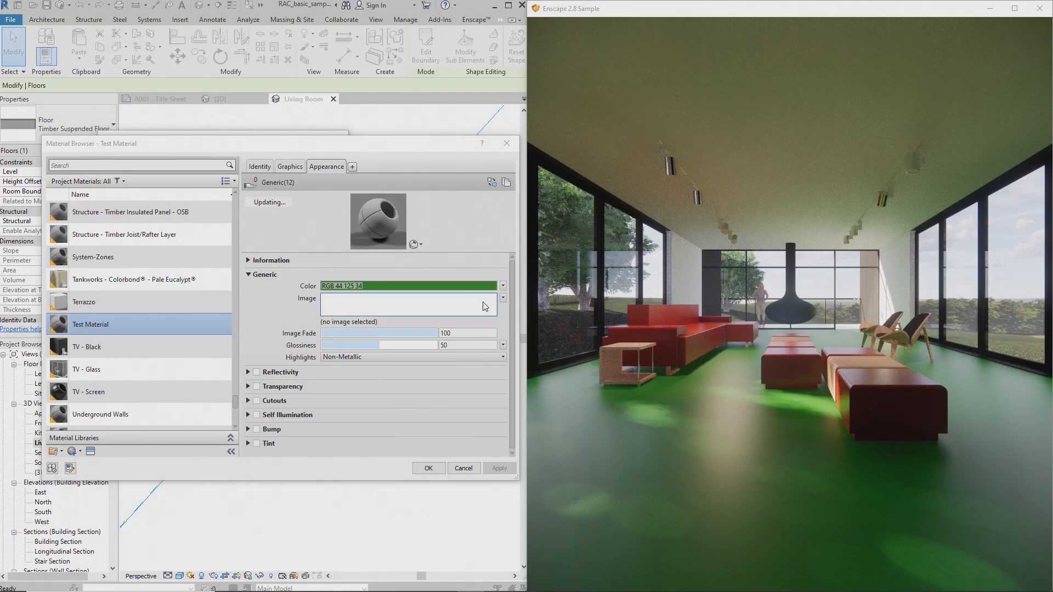
# Step: Load Tiles072_2K_Color.jpg from the HowTo Project folder as Test Material's image texture in Revit
pyautogui.click(408, 305)
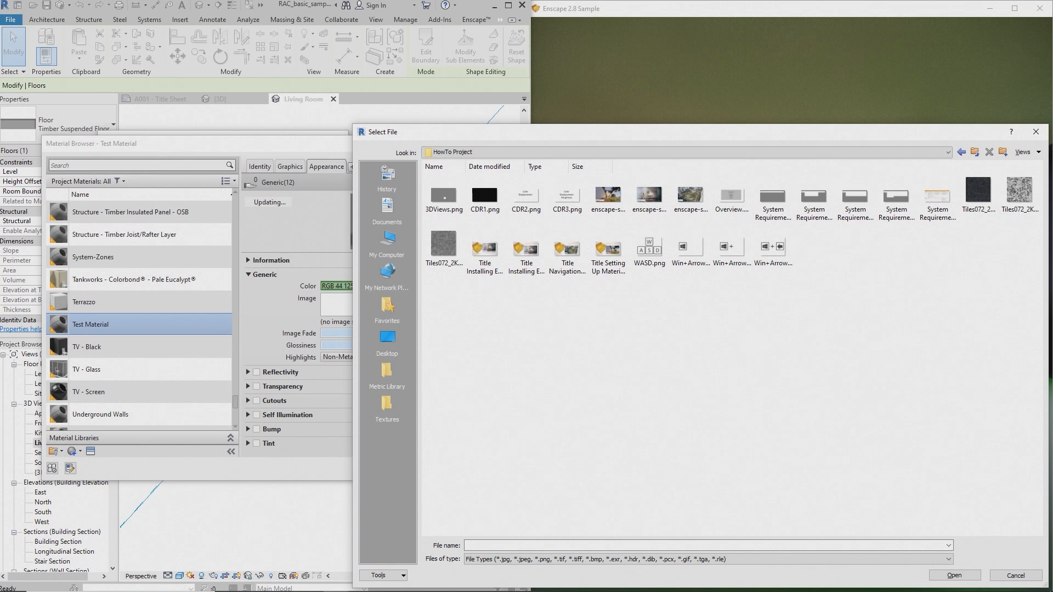
pyautogui.doubleClick(978, 192)
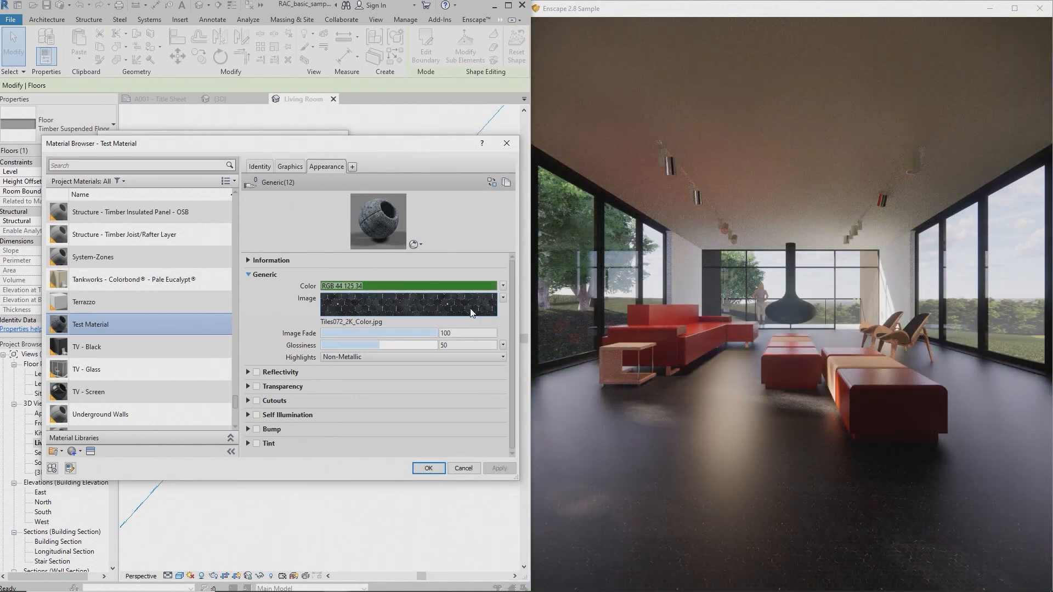
# Step: Set the sample size of Test Material's Tiles072_2K_Color.jpg texture to 3000 mm and apply the change to the floor
pyautogui.click(489, 312)
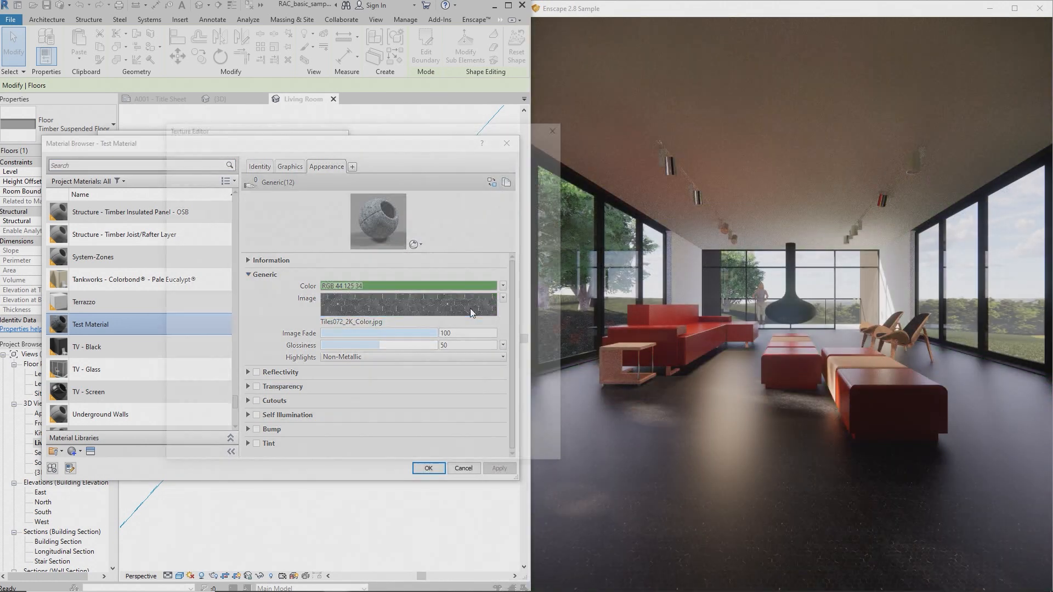
pyautogui.scroll(-2, 417, 353)
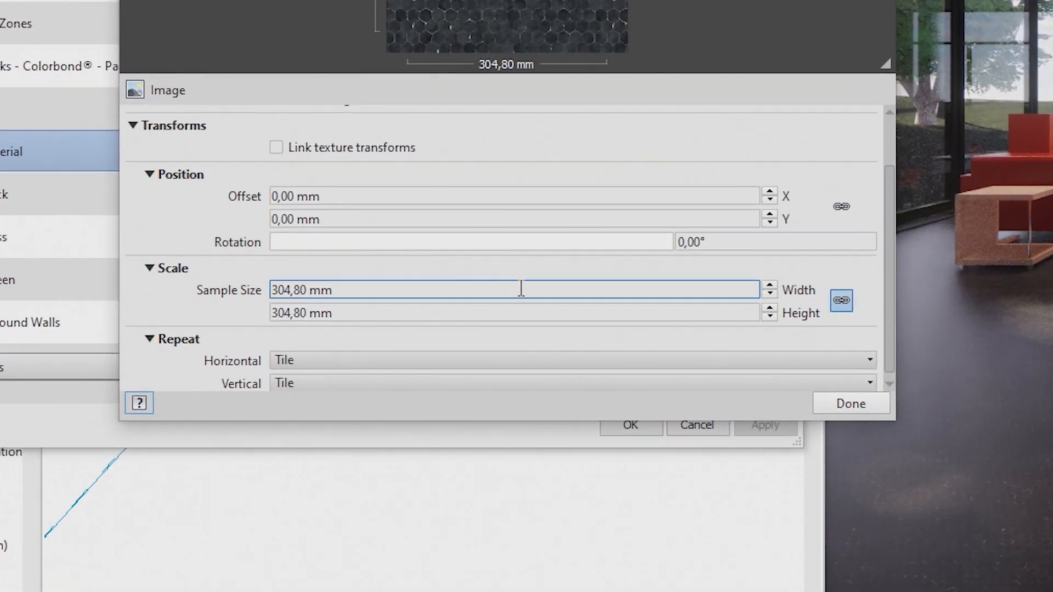
pyautogui.click(521, 289)
pyautogui.write('3000')
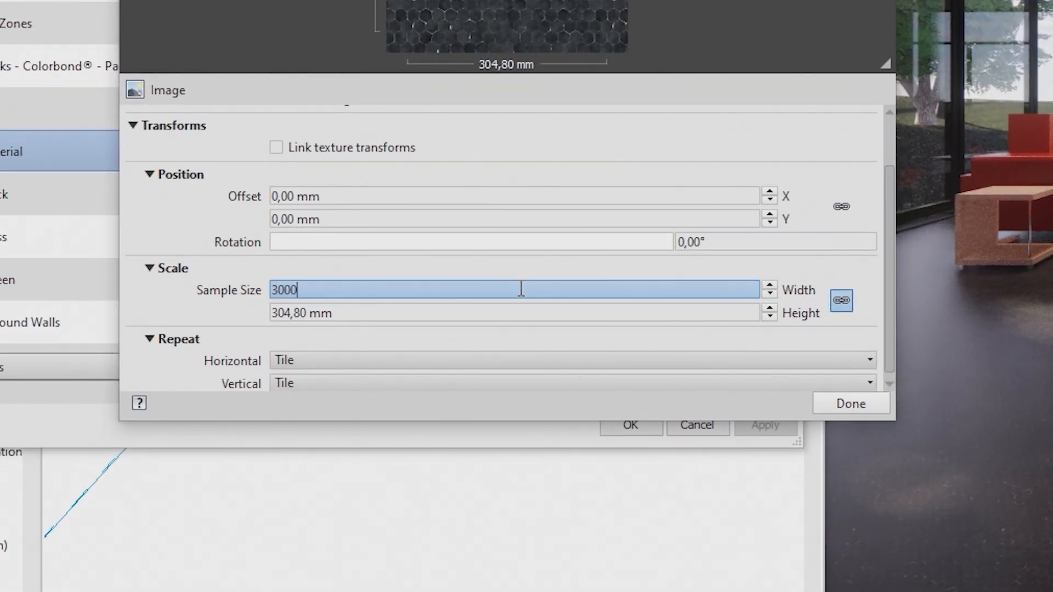
pyautogui.press('Return')
pyautogui.click(825, 404)
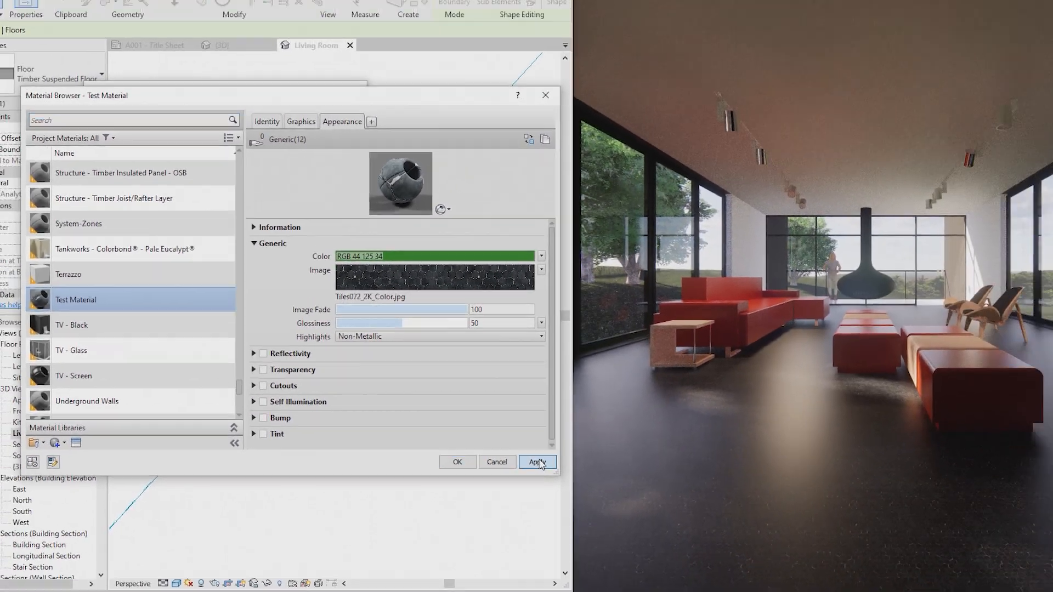
pyautogui.click(629, 447)
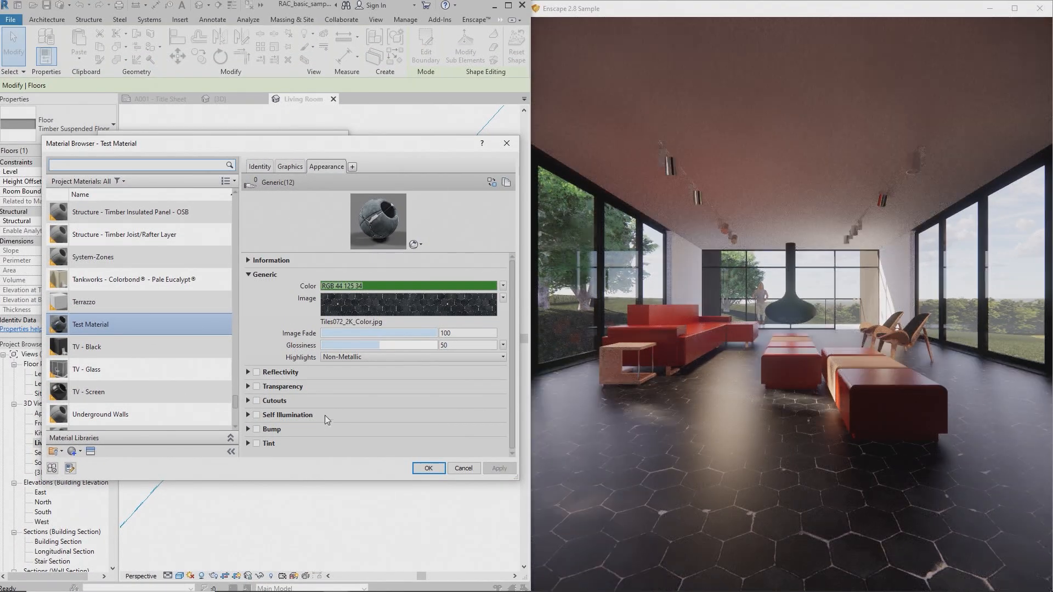
# Step: Enable Bump for Test Material and load Tiles072_2K_Displacement.jpg as its bump image
pyautogui.click(257, 429)
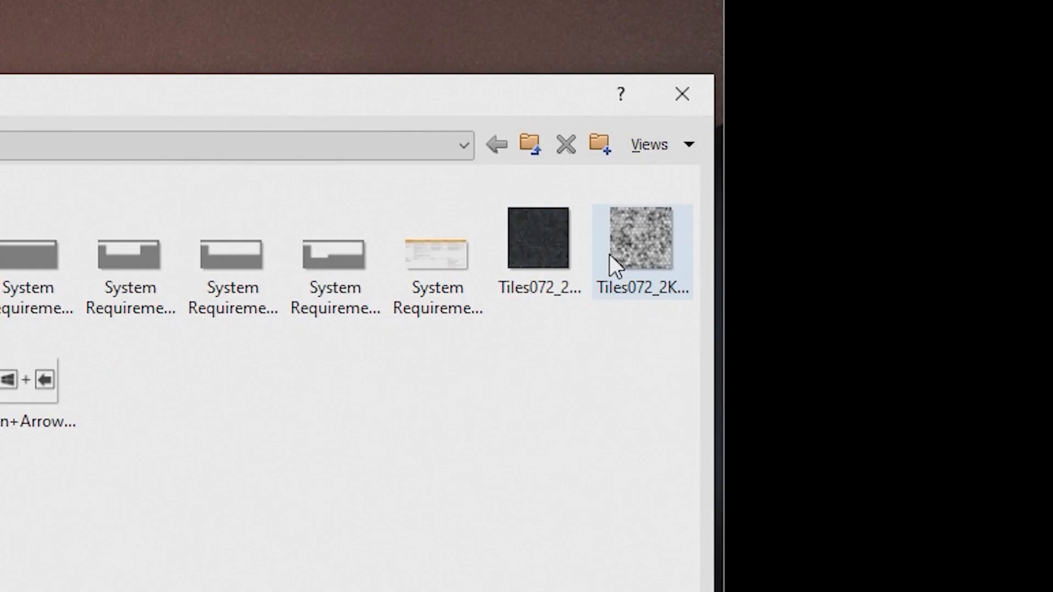
pyautogui.click(610, 255)
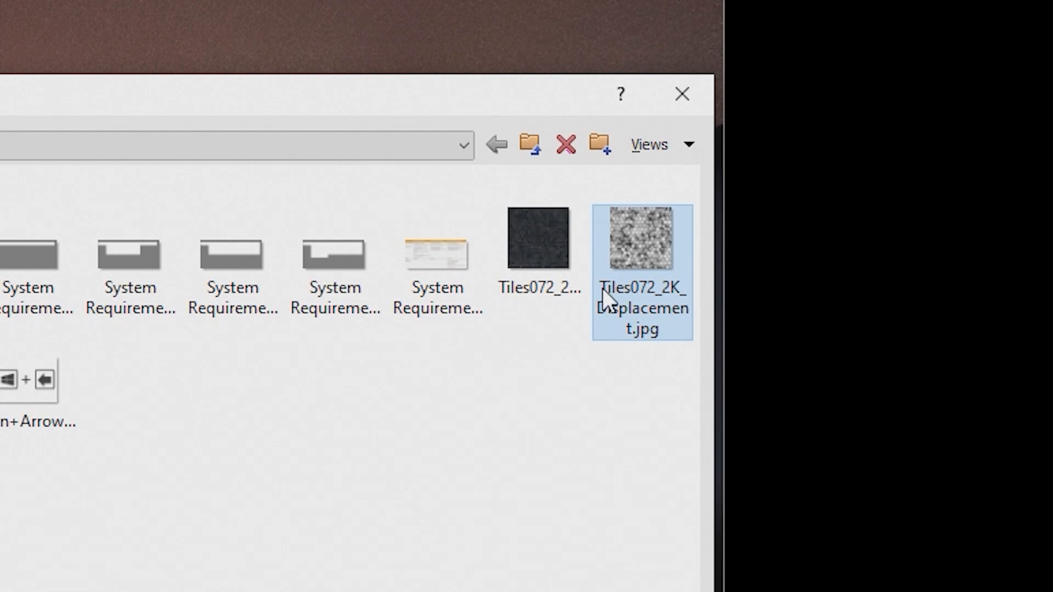
pyautogui.click(955, 575)
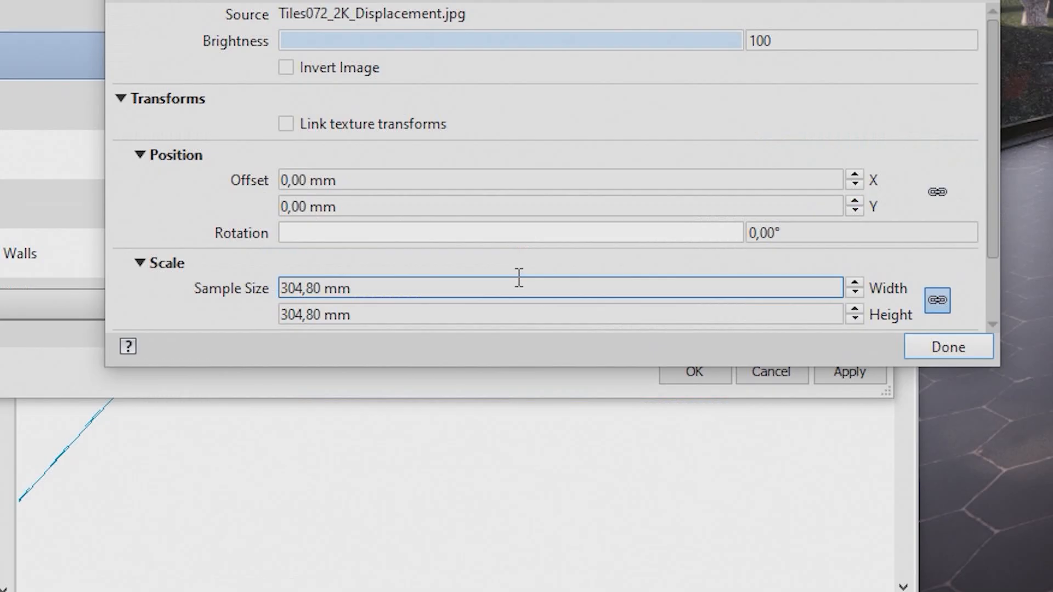
# Step: Set the bump texture's sample size to 3000 mm, raise the bump amount to 406, and apply the material changes
pyautogui.doubleClick(365, 413)
pyautogui.write('30')
pyautogui.press('Return')
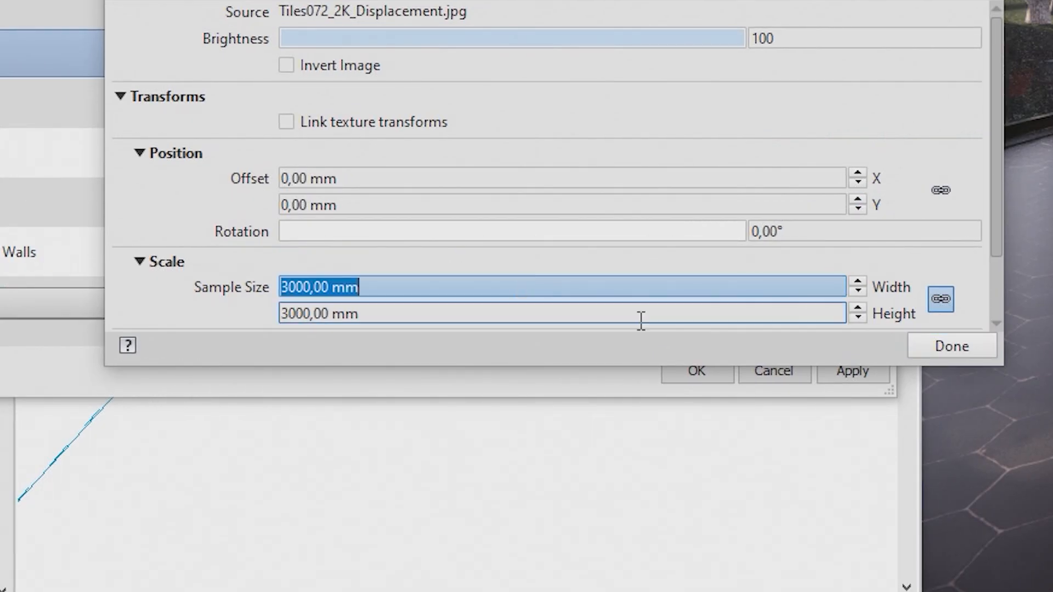
pyautogui.click(959, 351)
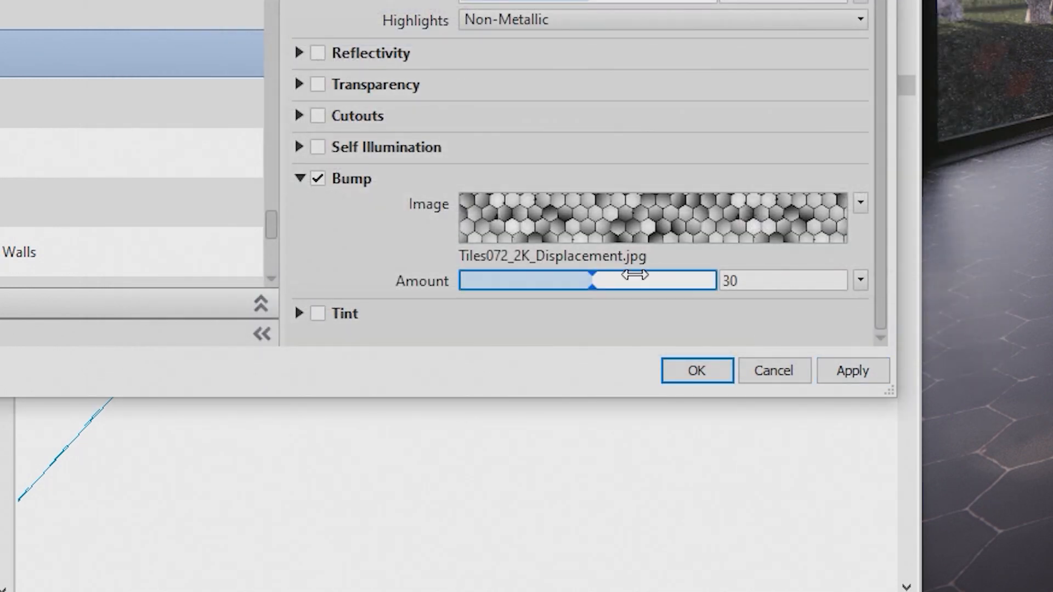
pyautogui.moveTo(658, 279); pyautogui.dragTo(670, 280)
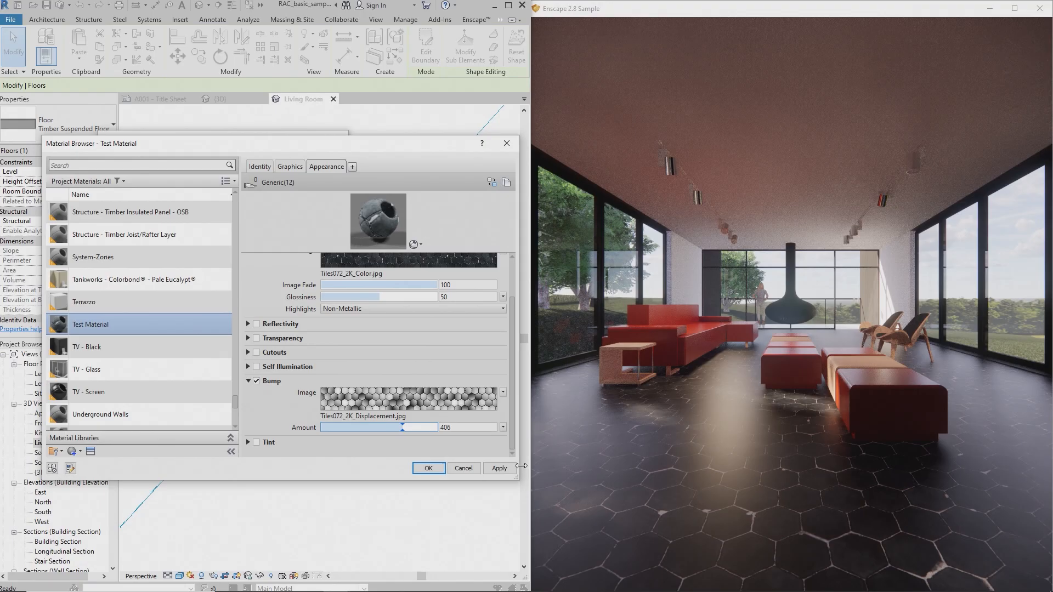
pyautogui.click(507, 469)
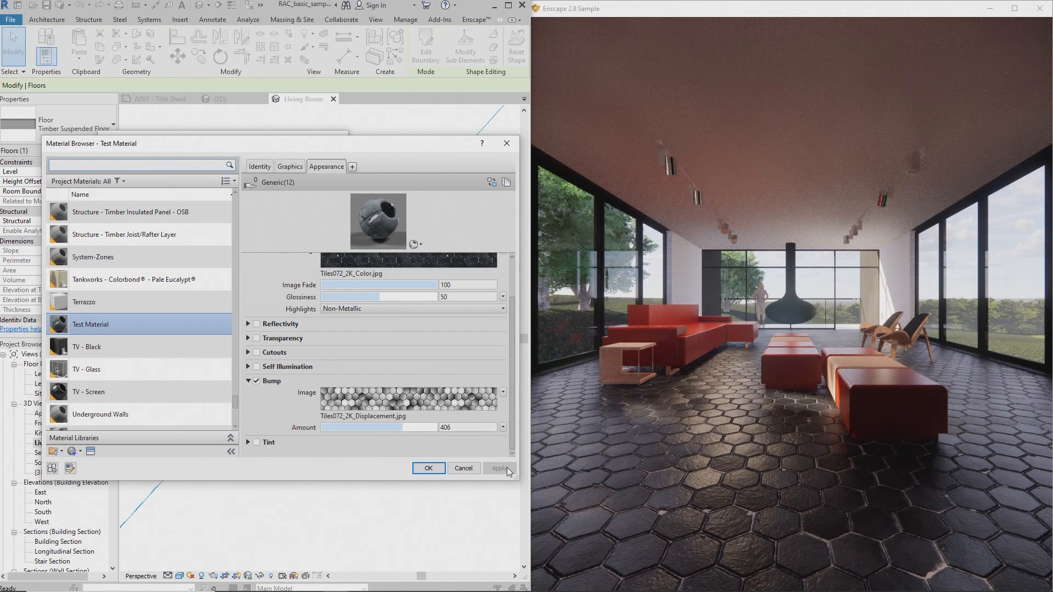
# Step: Assign Tiles072_2K_Roughness.jpg as the image texture for Test Material's glossiness
pyautogui.click(502, 297)
pyautogui.click(489, 317)
pyautogui.doubleClick(453, 265)
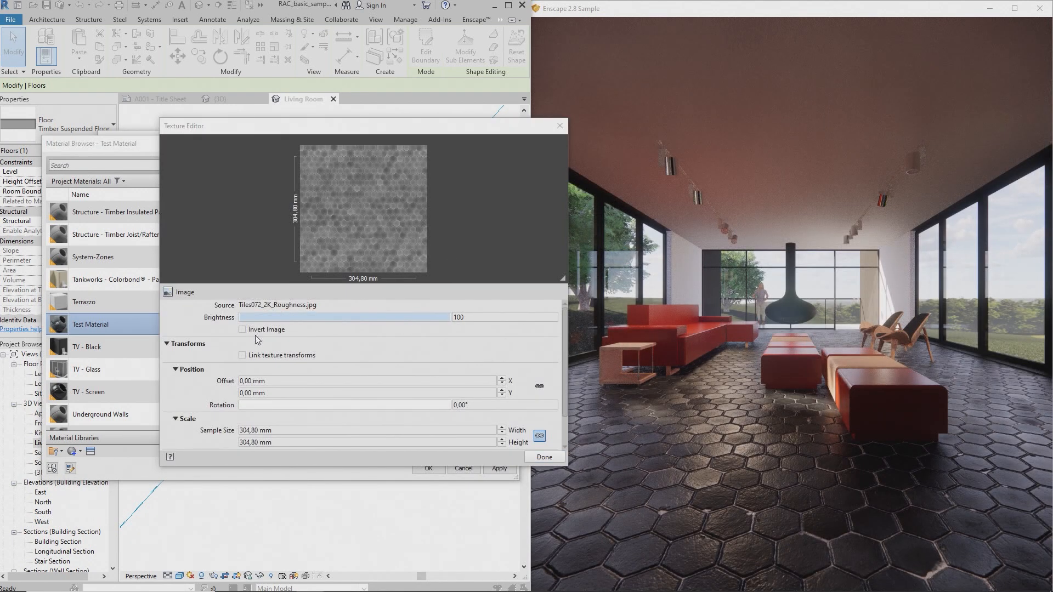
# Step: Apply the roughness texture inverted with a 3000 mm sample size, and shift the time of day in the Enscape view
pyautogui.click(242, 329)
pyautogui.click(286, 430)
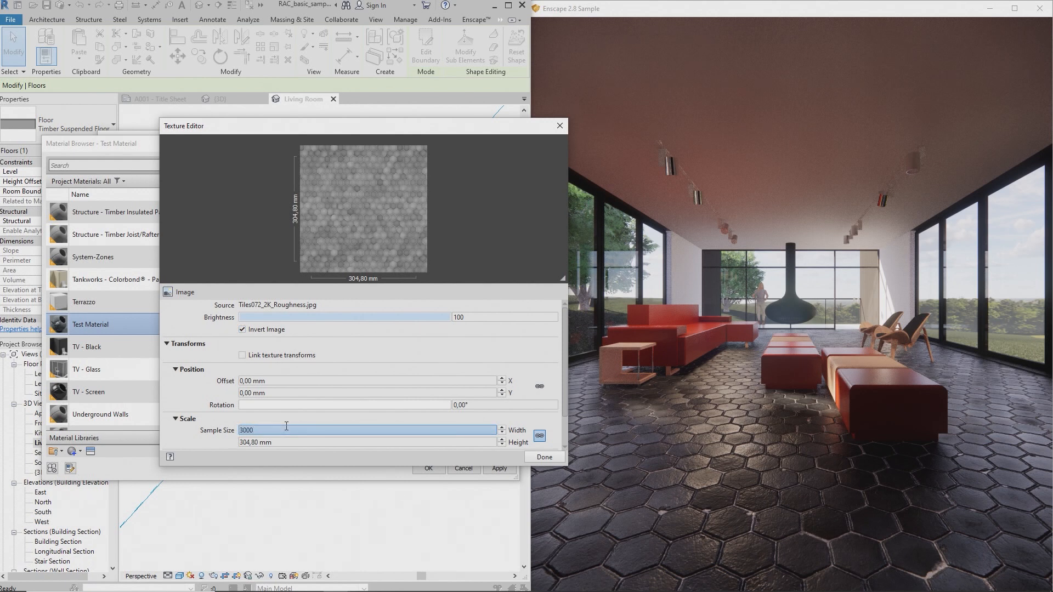
pyautogui.click(535, 456)
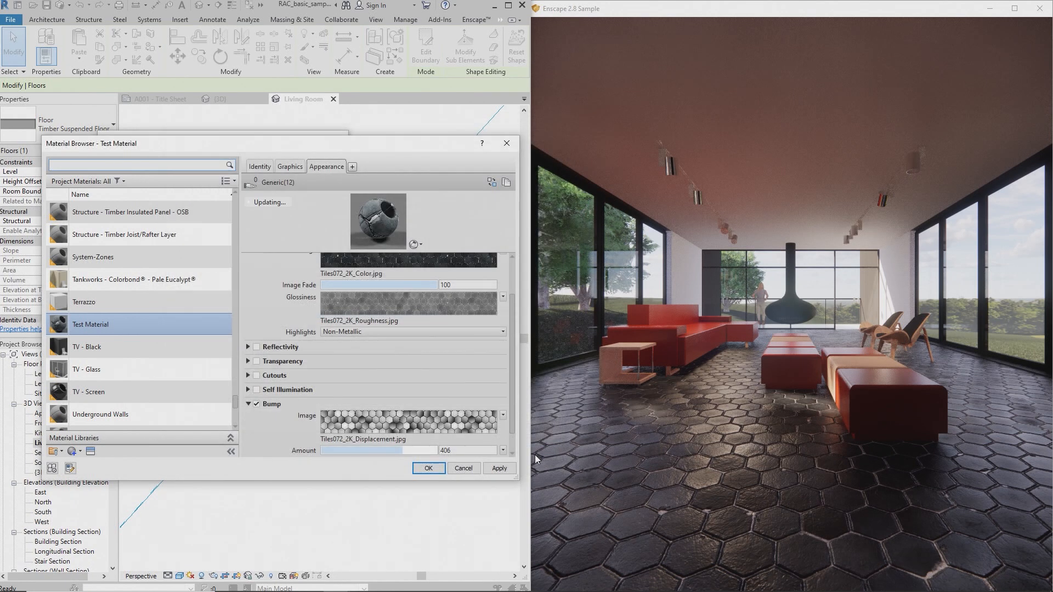
pyautogui.press('u')
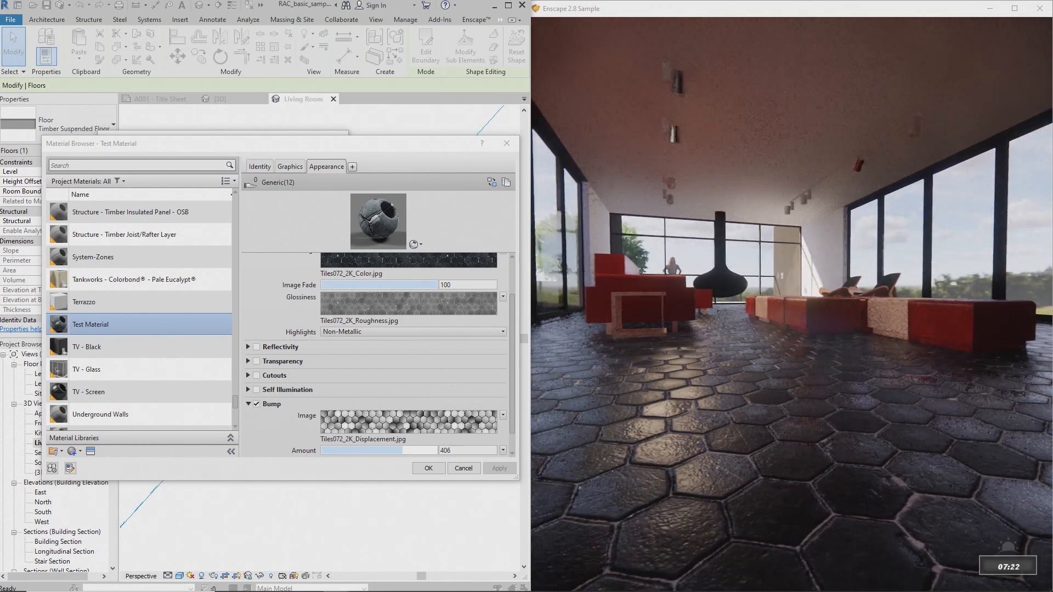
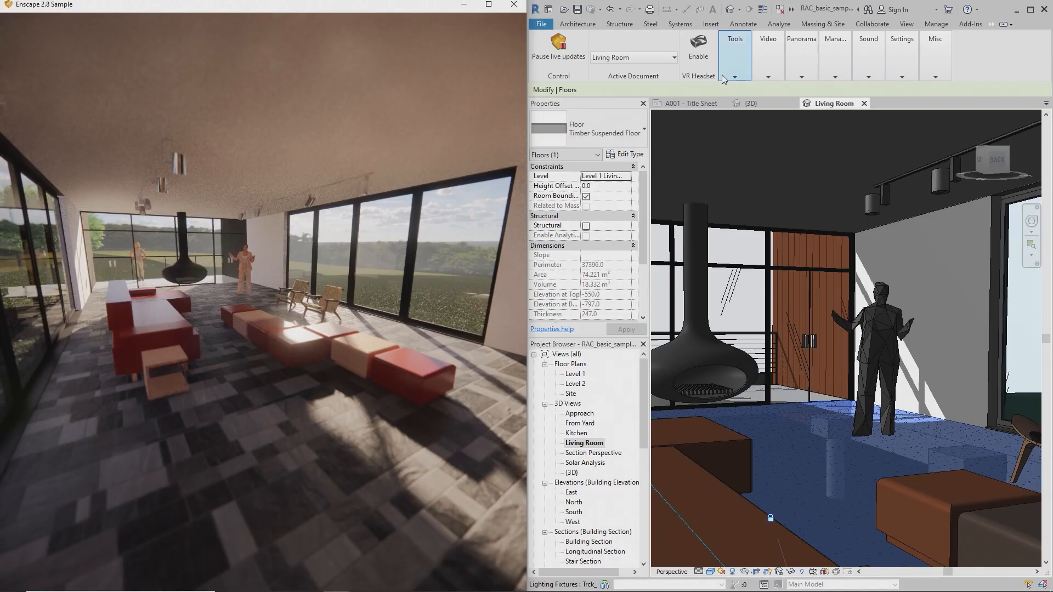
# Step: Take an Enscape screenshot of the current living room view
pyautogui.click(733, 77)
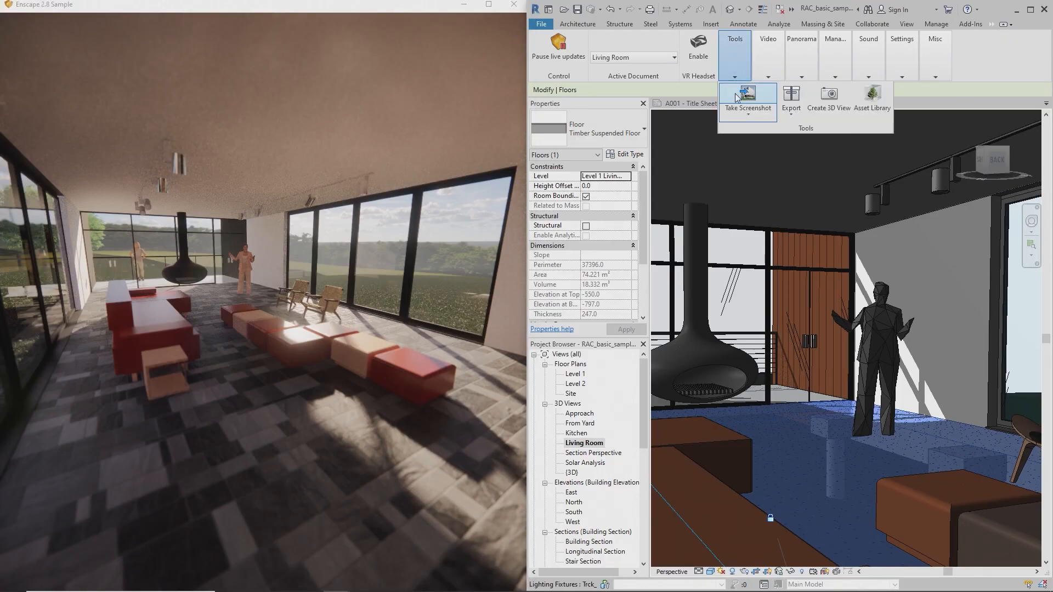
pyautogui.click(738, 97)
pyautogui.click(942, 276)
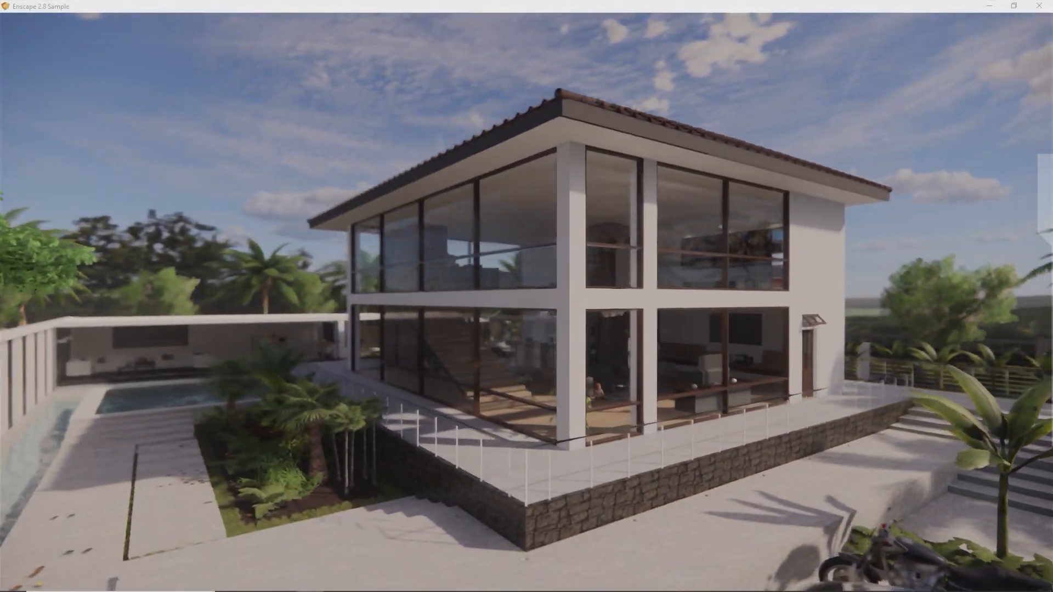
# Step: Open the Enscape video editor and add the first two keyframes inside the living room, starting in front of the TV cabinet
pyautogui.press('k')
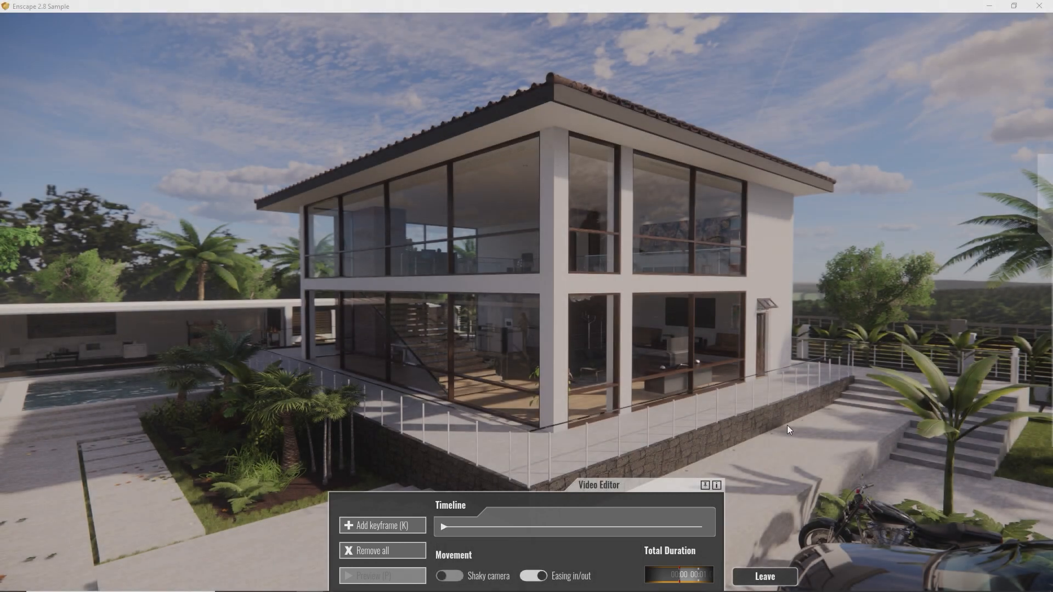
pyautogui.press('s')
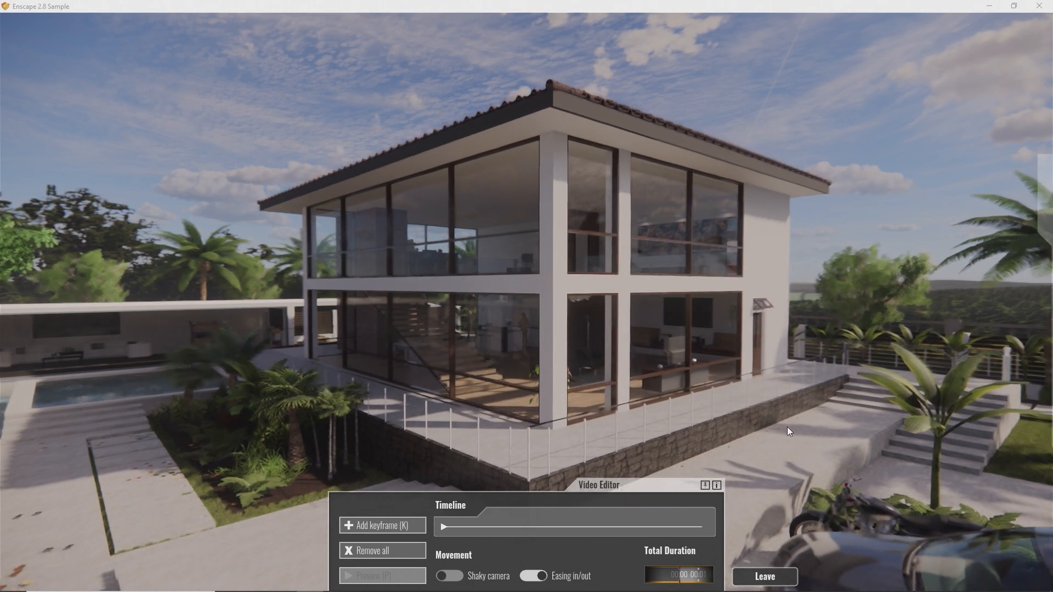
pyautogui.press('a')
pyautogui.moveTo(787, 426); pyautogui.dragTo(1042, 426)
pyautogui.moveTo(787, 427); pyautogui.dragTo(968, 406)
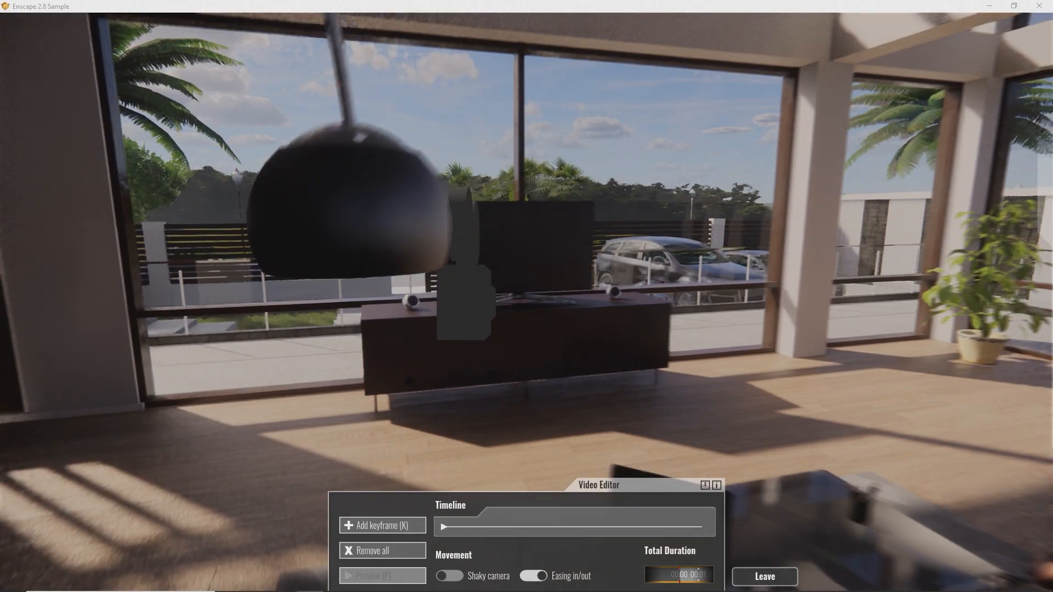
pyautogui.press('s')
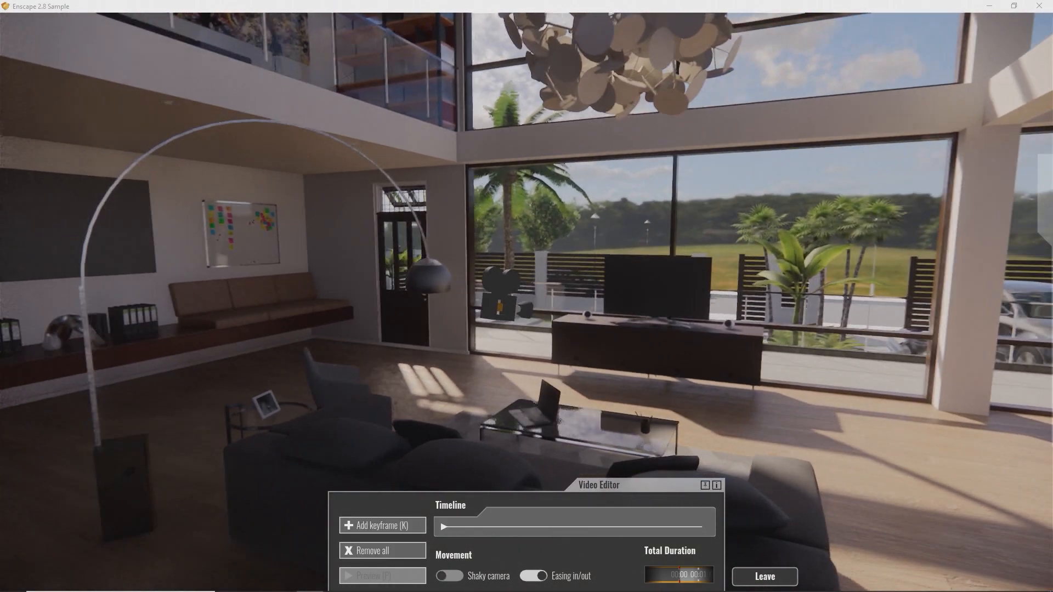
pyautogui.press('k')
# Step: Extend the camera path to seven keyframes, pulling back from the sofa and rising toward the upper floor
pyautogui.press('s')
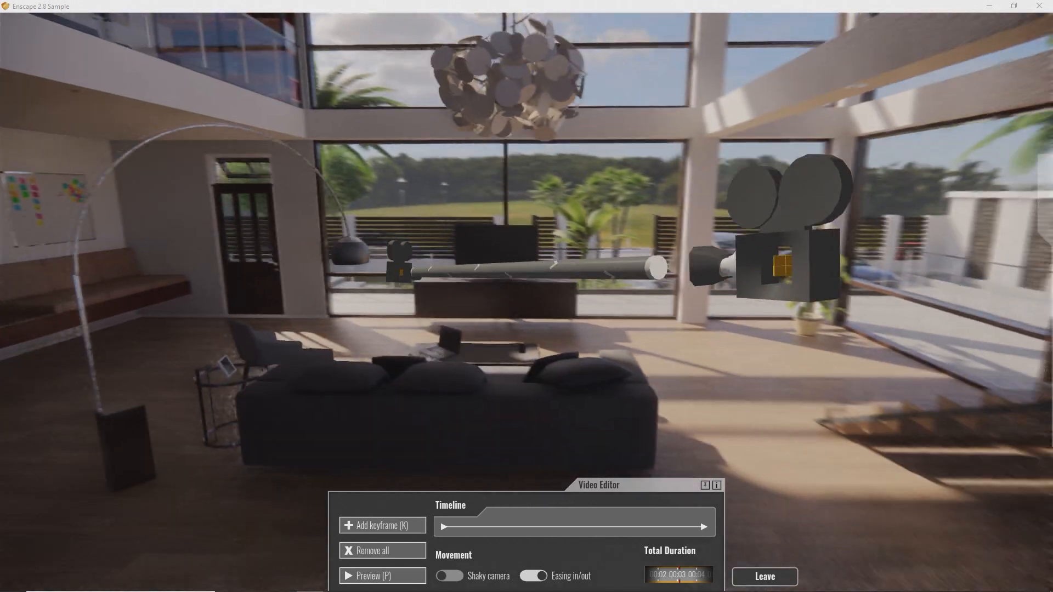
pyautogui.press('e')
pyautogui.press('a')
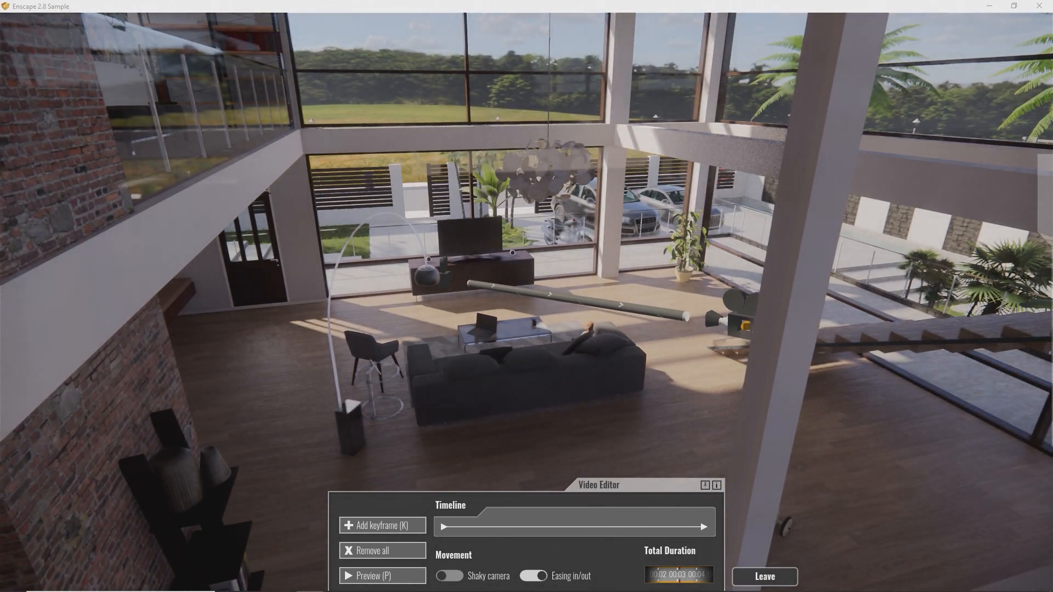
pyautogui.press('a')
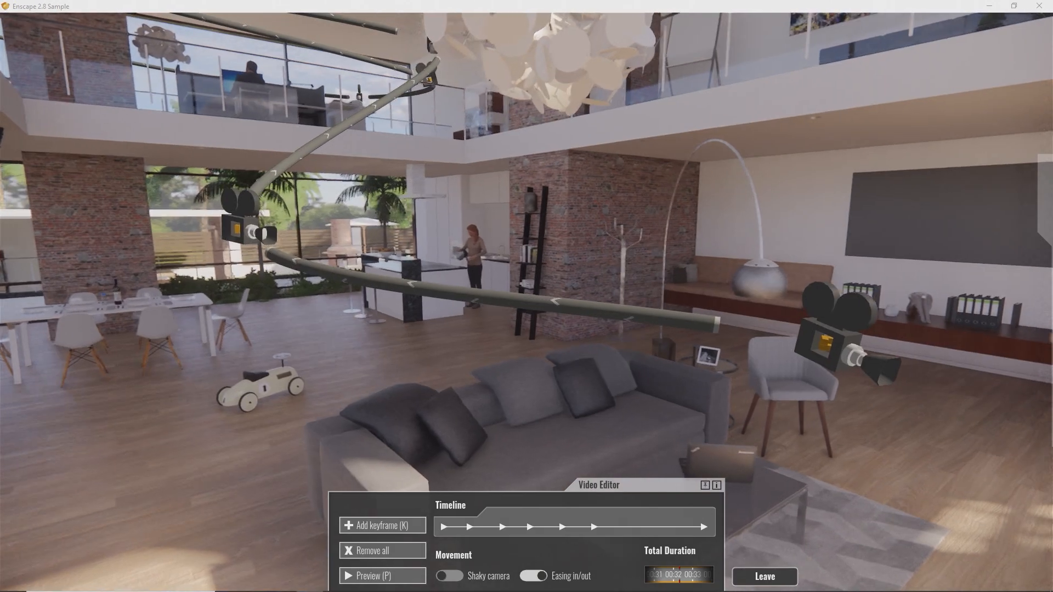
# Step: Insert a keyframe between the first two, framing the sofa, the seated child and the TV cabinet
pyautogui.press('a')
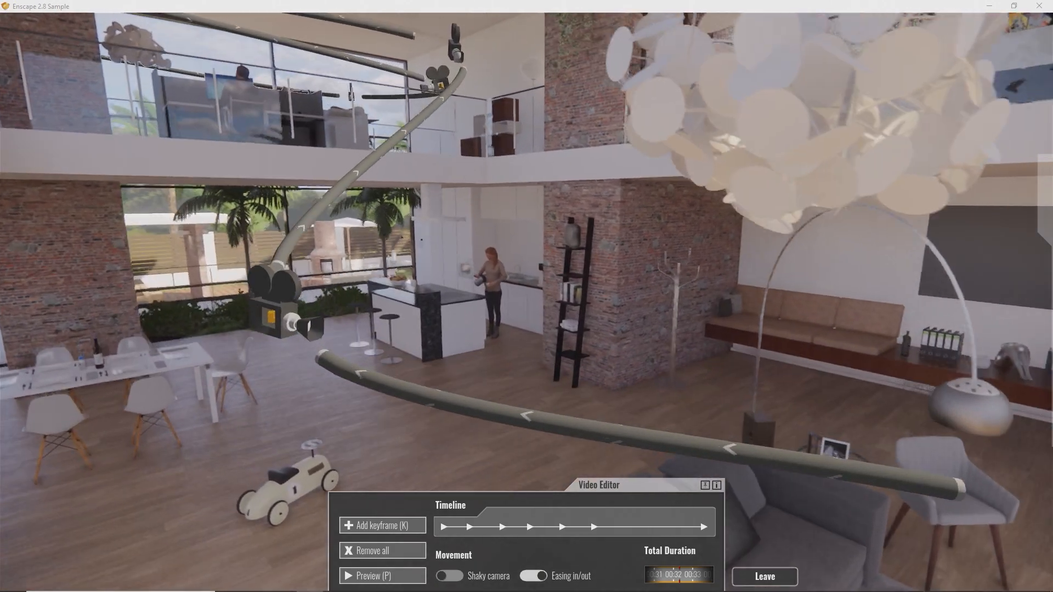
pyautogui.press('a')
pyautogui.press('e')
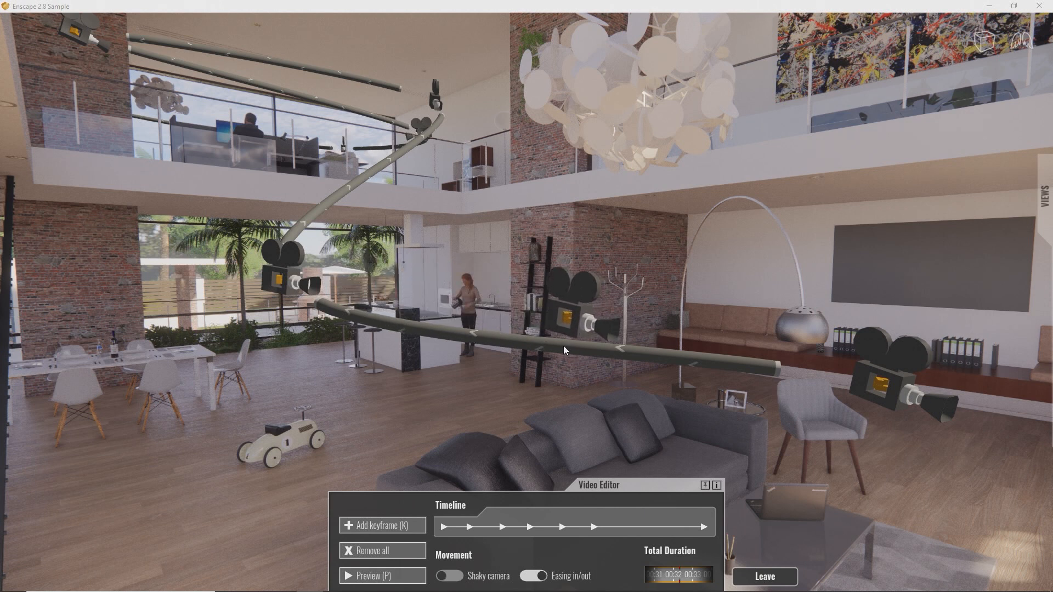
pyautogui.click(525, 344)
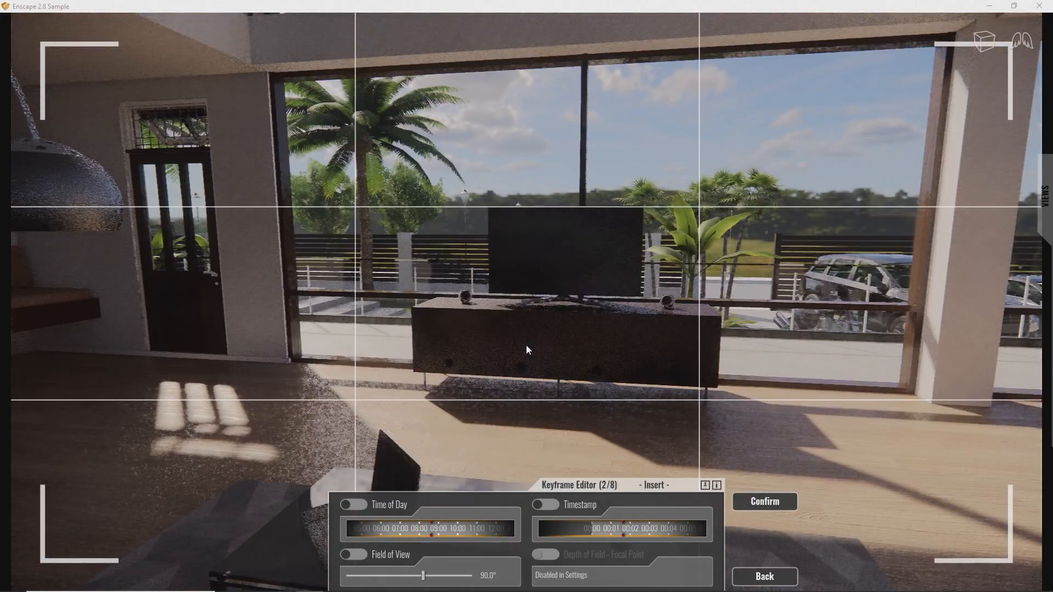
pyautogui.press('s')
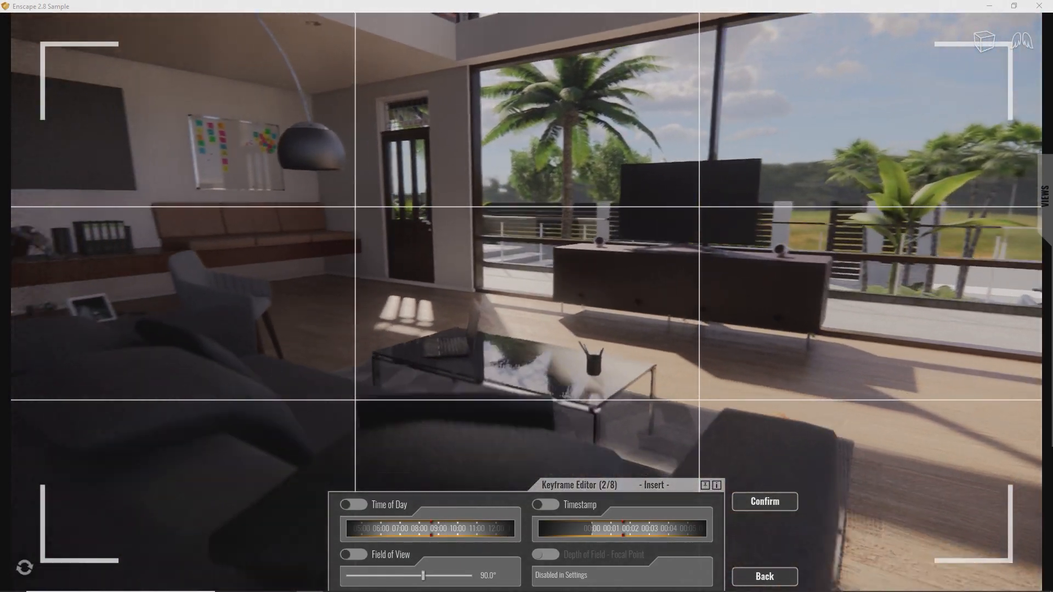
pyautogui.press('s')
pyautogui.press('d')
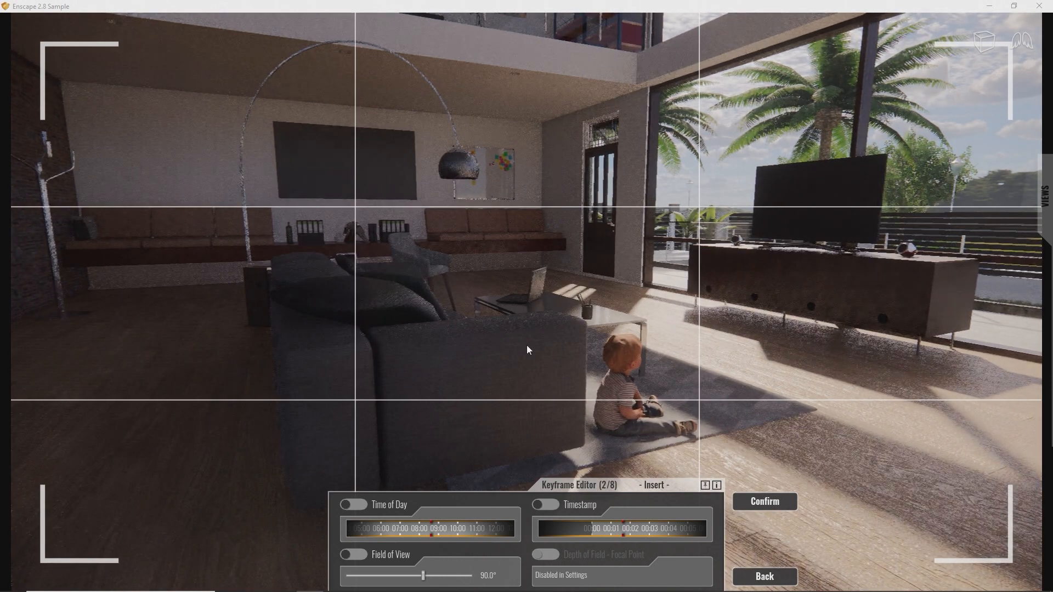
pyautogui.click(764, 501)
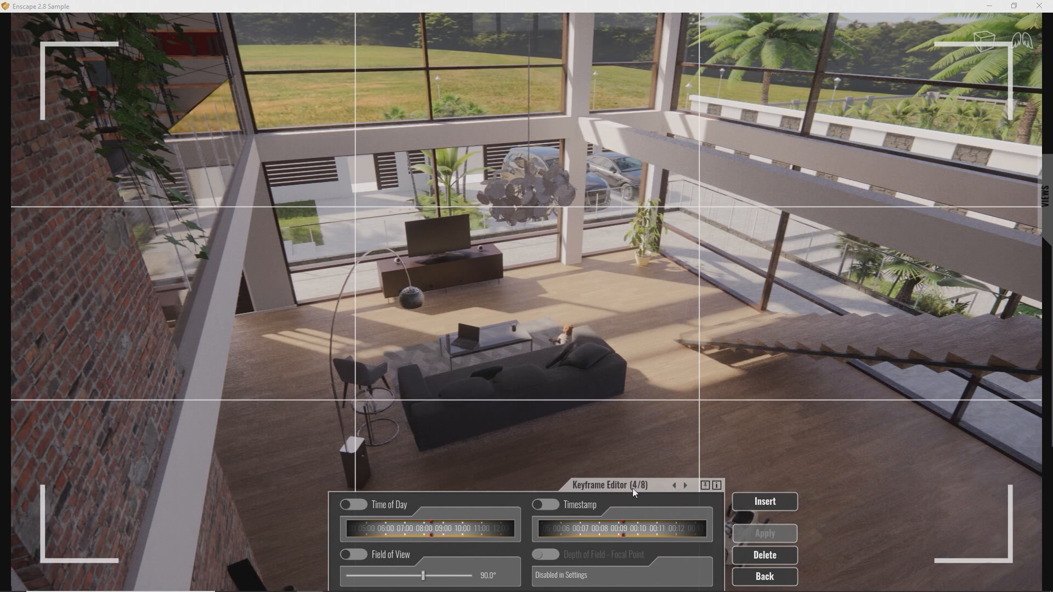
# Step: Set the fourth keyframe's timestamp to about 00:10 and apply it
pyautogui.moveTo(640, 530); pyautogui.dragTo(624, 532)
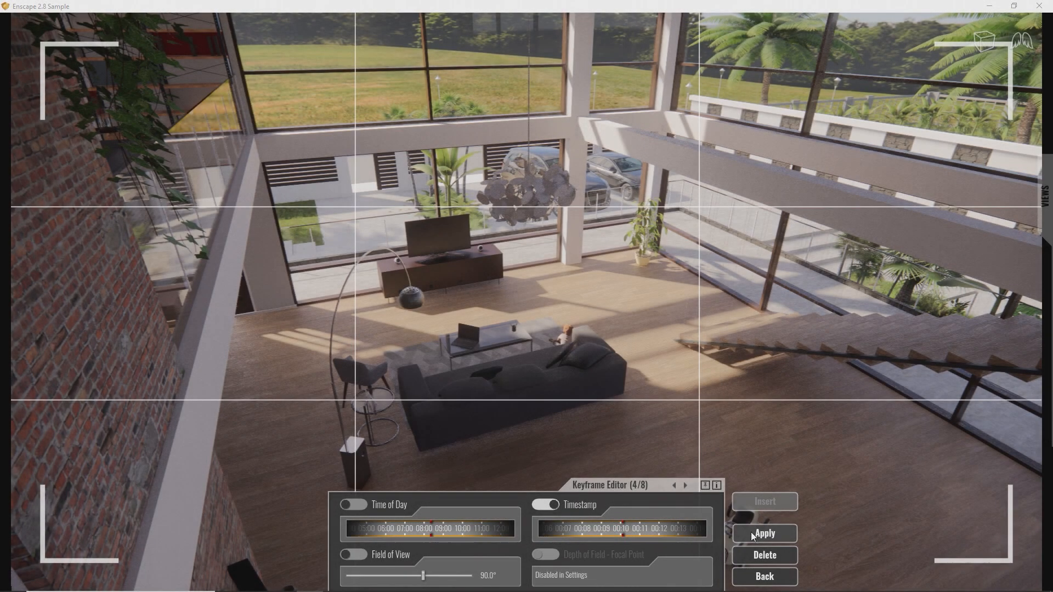
pyautogui.click(749, 534)
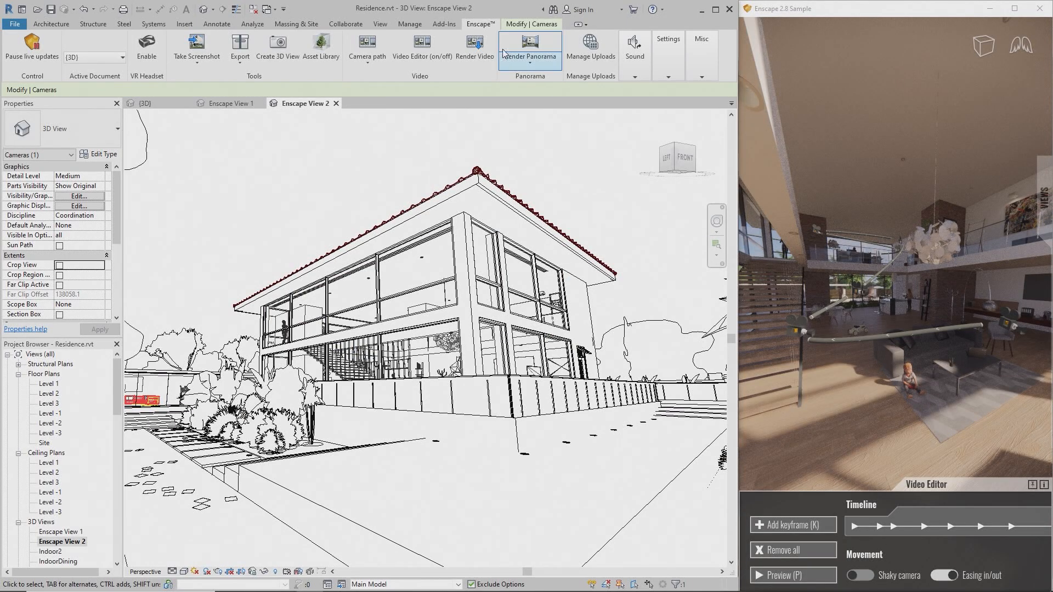
# Step: Render the camera path as a video, accepting the suggested output file, and maximize the Enscape window
pyautogui.click(479, 64)
pyautogui.press('Return')
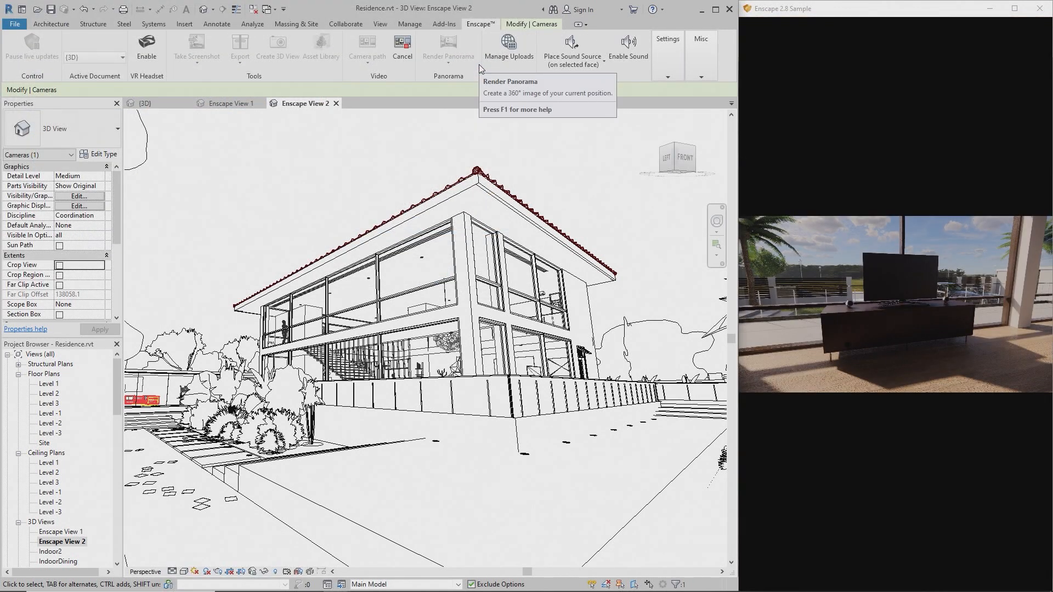
pyautogui.doubleClick(843, 11)
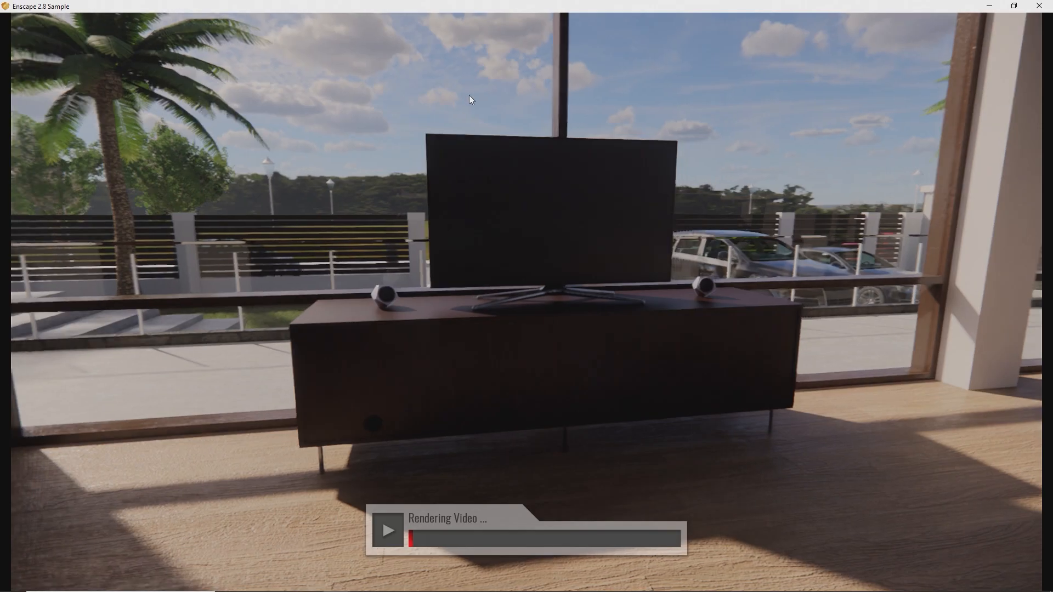